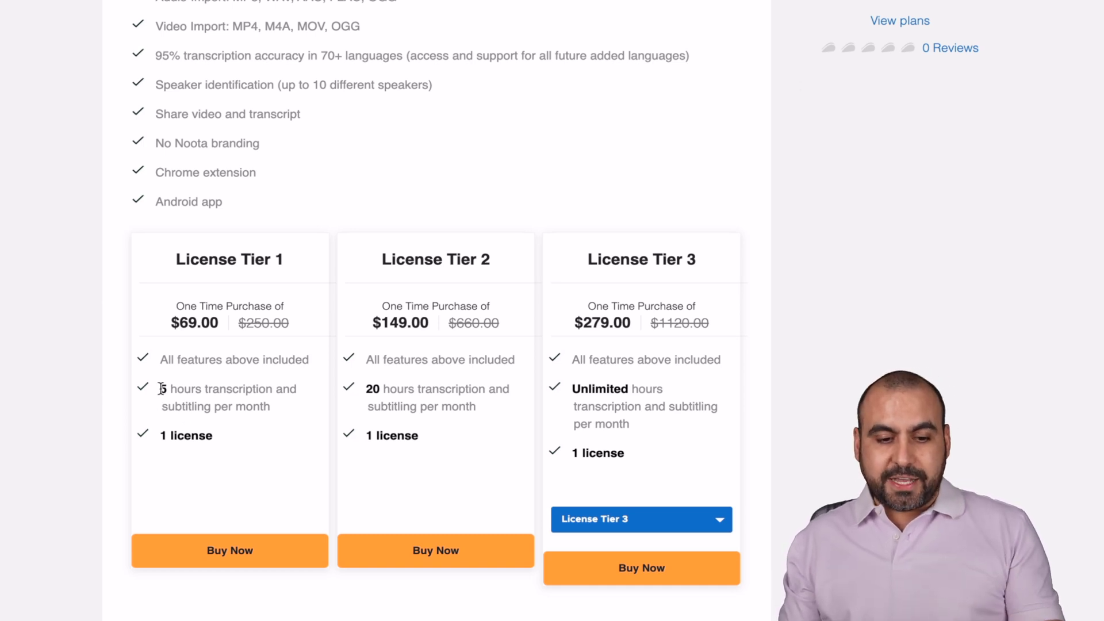
Step: Highlight Tier 1's 5 hours monthly allowance on the AppSumo Noota deal, then clear it
left_click_drag(162, 389, 305, 412)
left_click(227, 410)
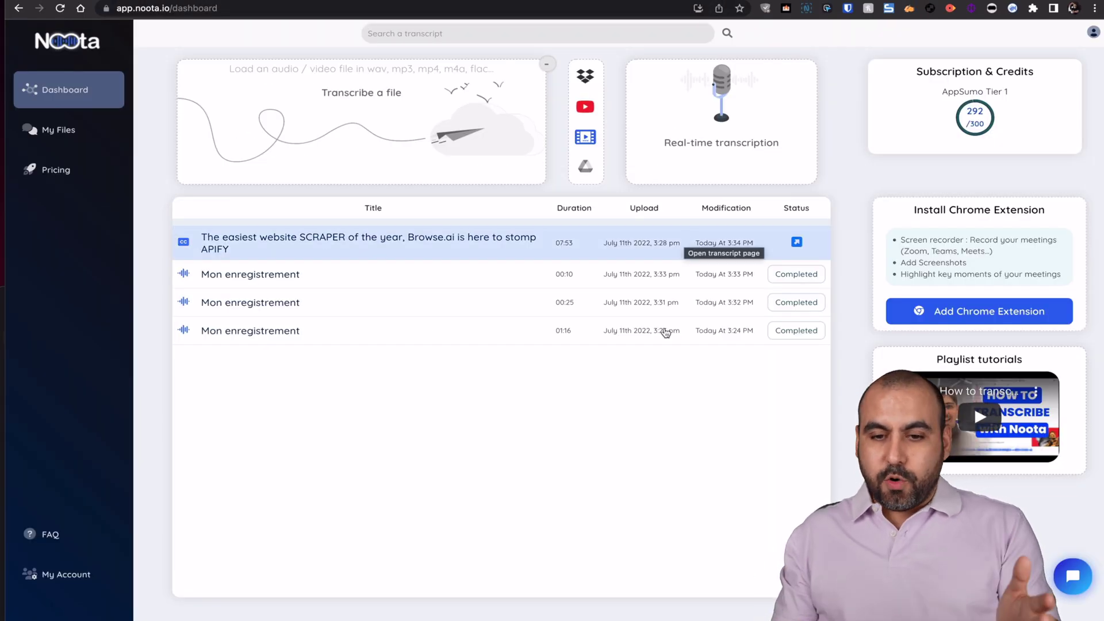
Step: Launch Zoom and set Noota's real-time transcript language to English (United-States)
left_click(737, 599)
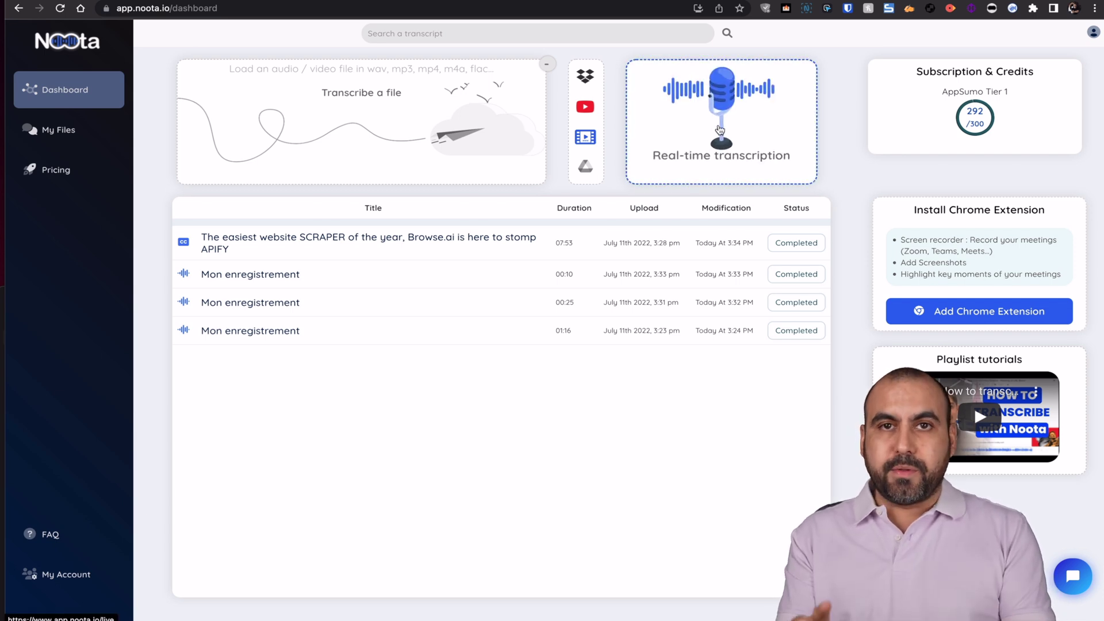
left_click(1013, 8)
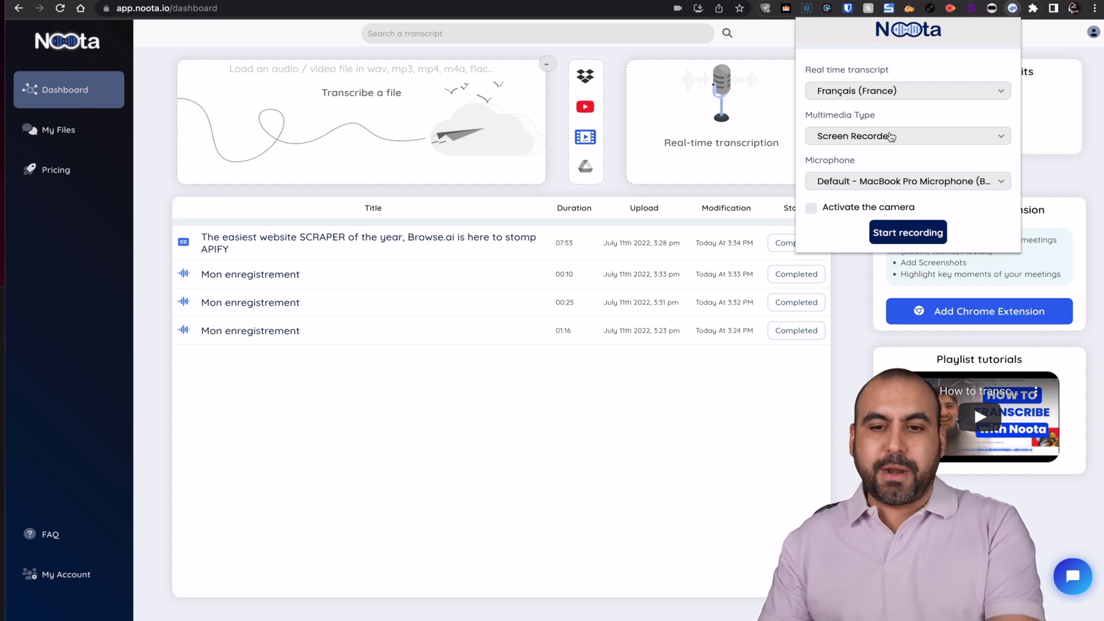
left_click(905, 92)
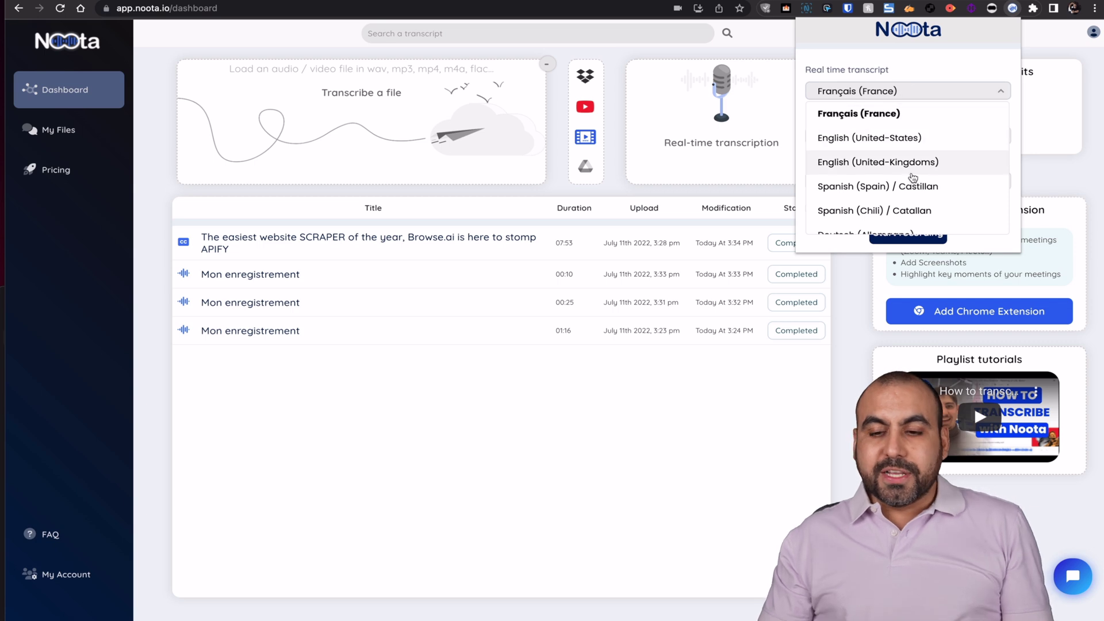
scroll(913, 178, "up", 5)
scroll(913, 179, "down", 1)
scroll(914, 180, "up", 5)
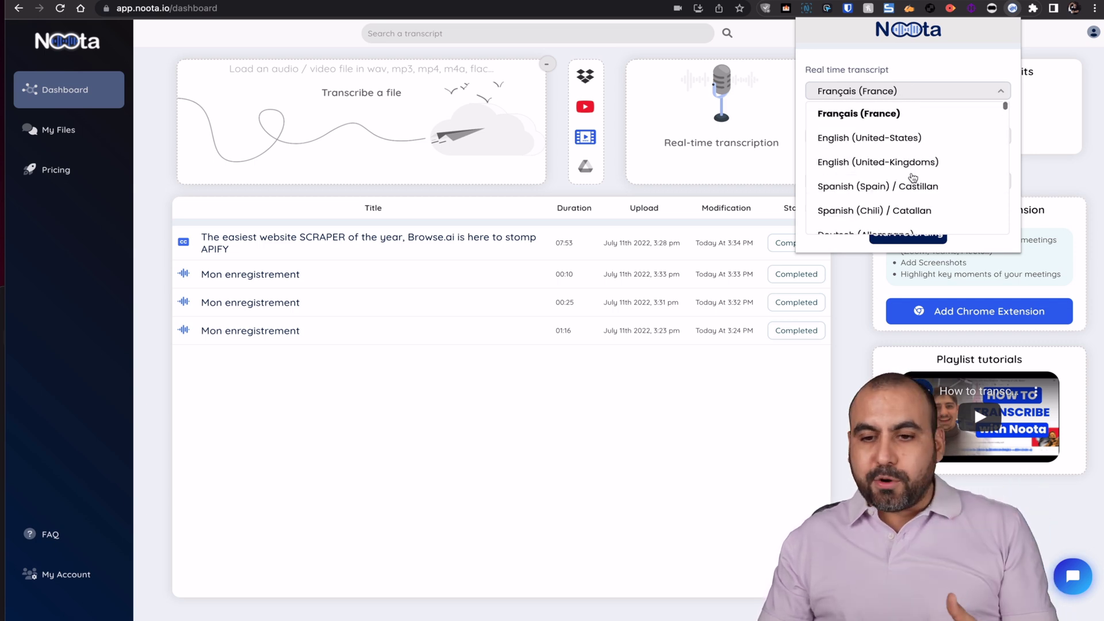
left_click(889, 139)
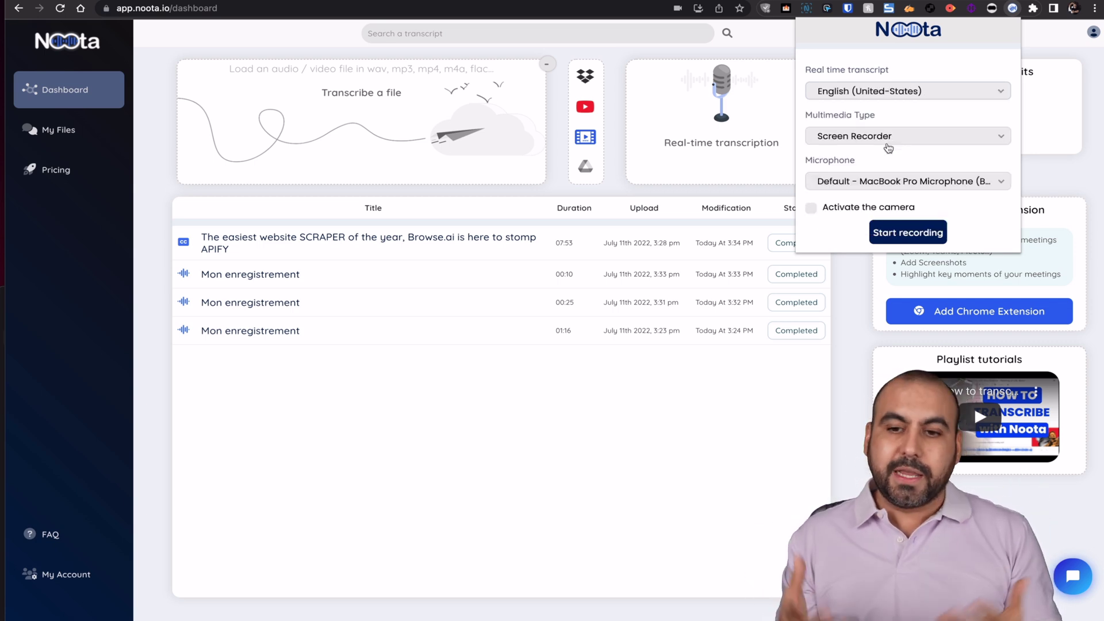
Step: Choose Audio Only as the multimedia type and start the real-time recording
left_click(883, 144)
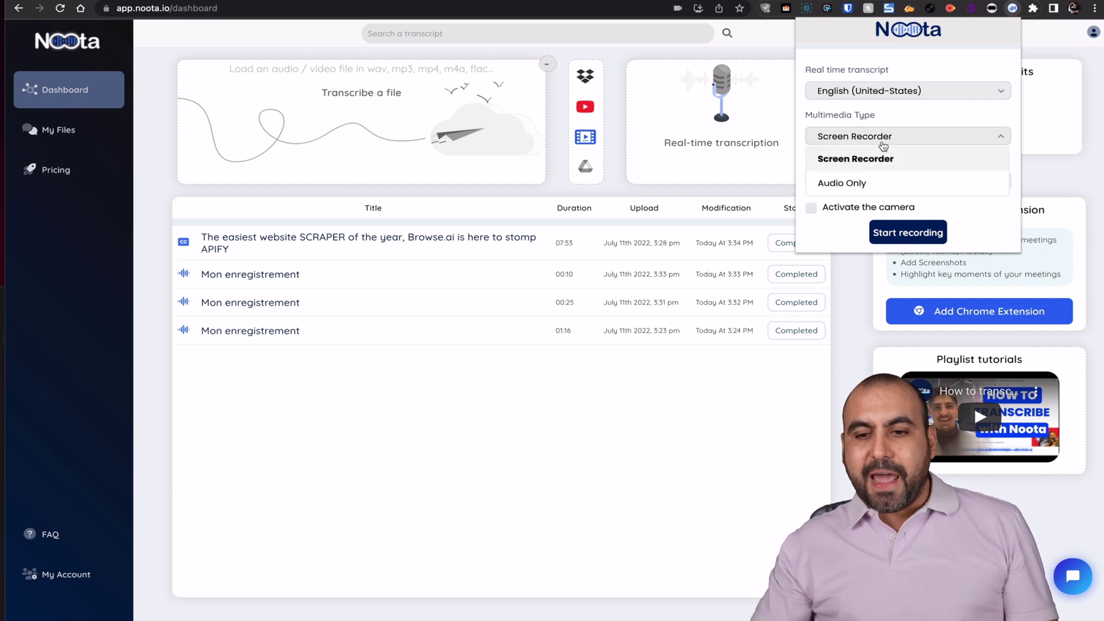
left_click(861, 184)
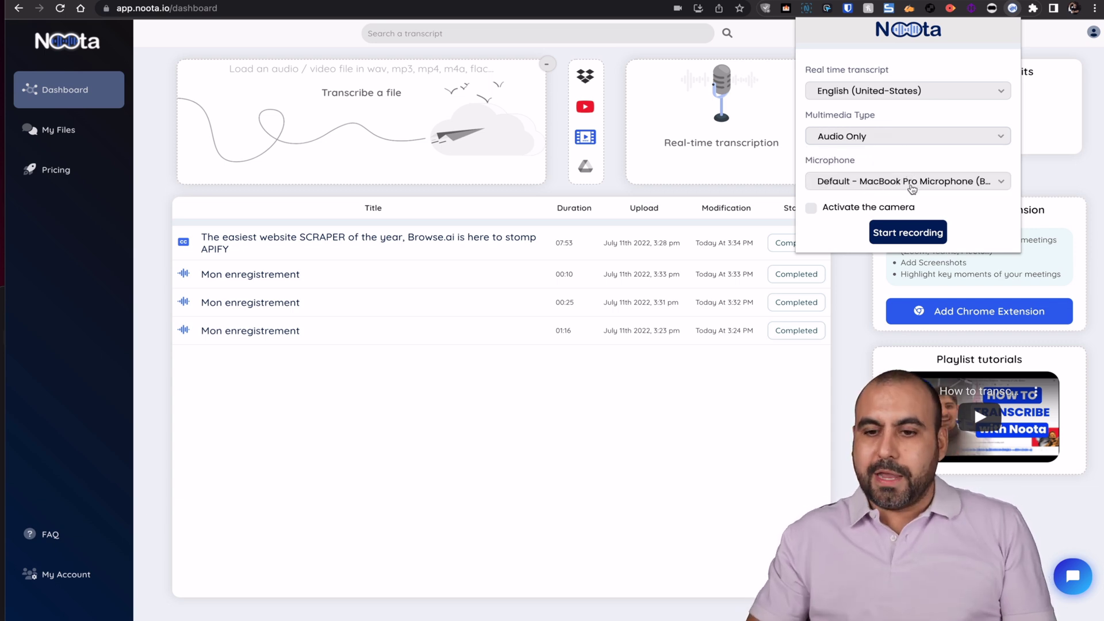
left_click(910, 236)
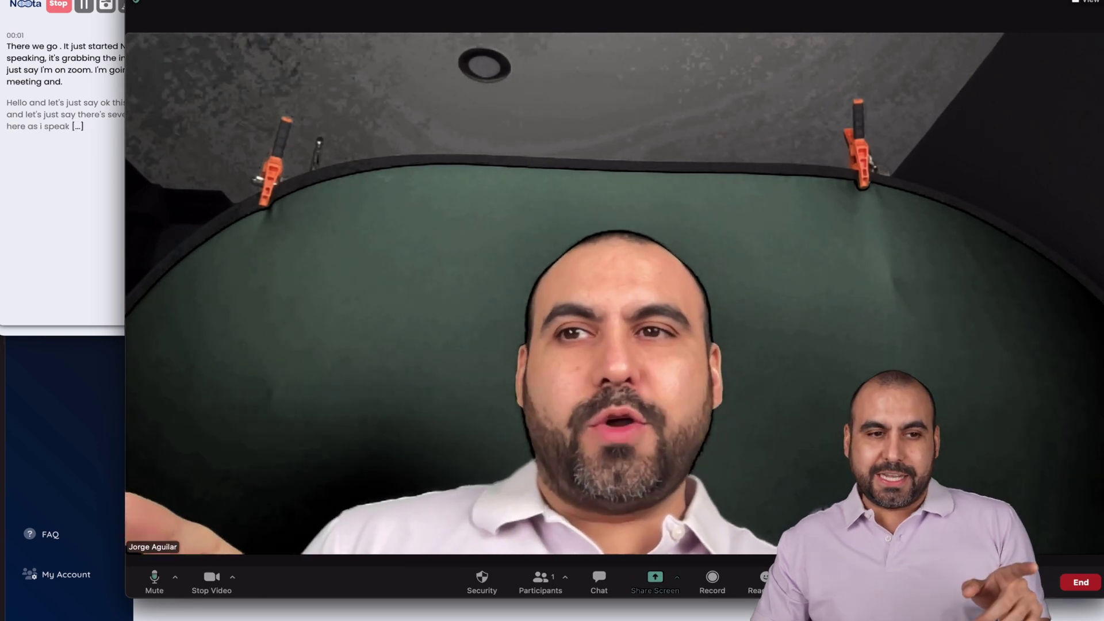
Step: Bring Noota's live transcript panel to the front while the Zoom meeting talk is transcribed
left_click(247, 104)
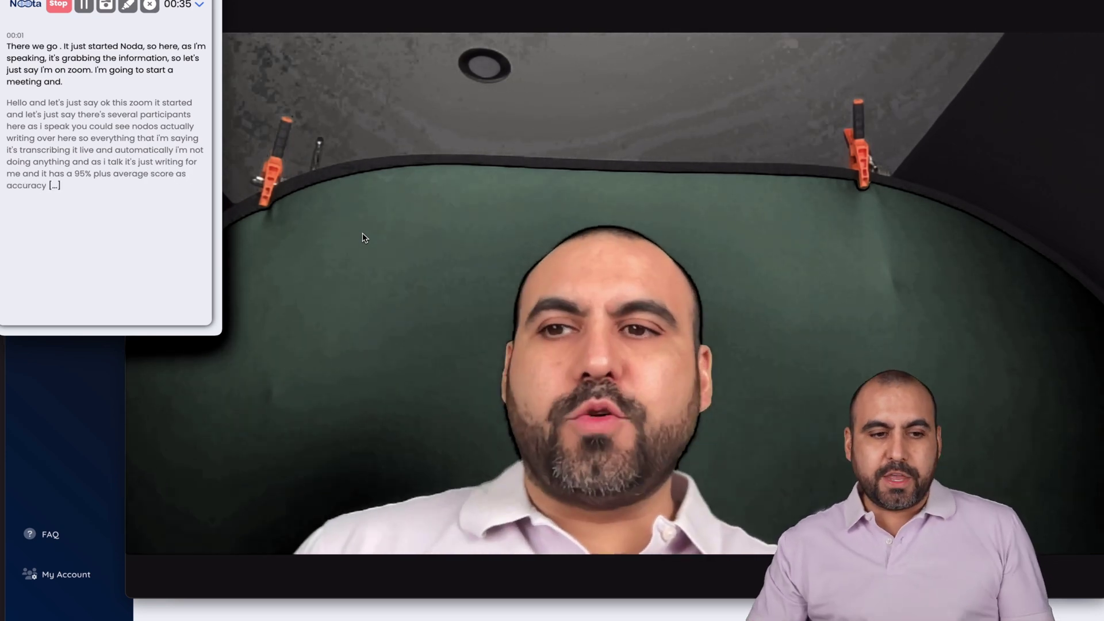
mouse_move(313, 239)
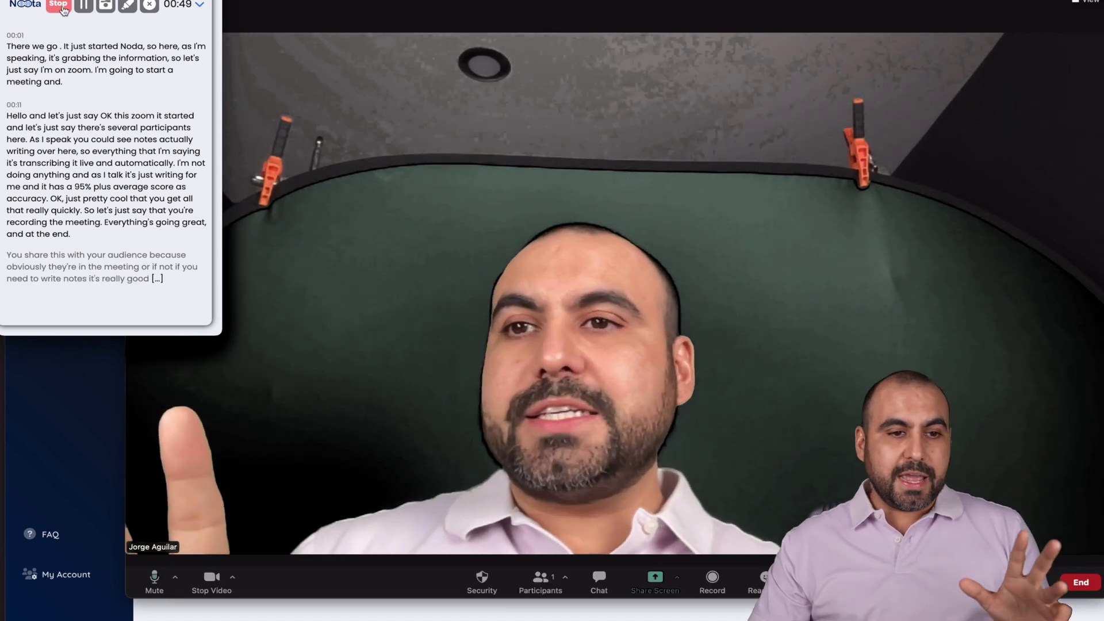
Step: Stop the recording without saving locally, end the meeting for all, and open the transcript
left_click(60, 7)
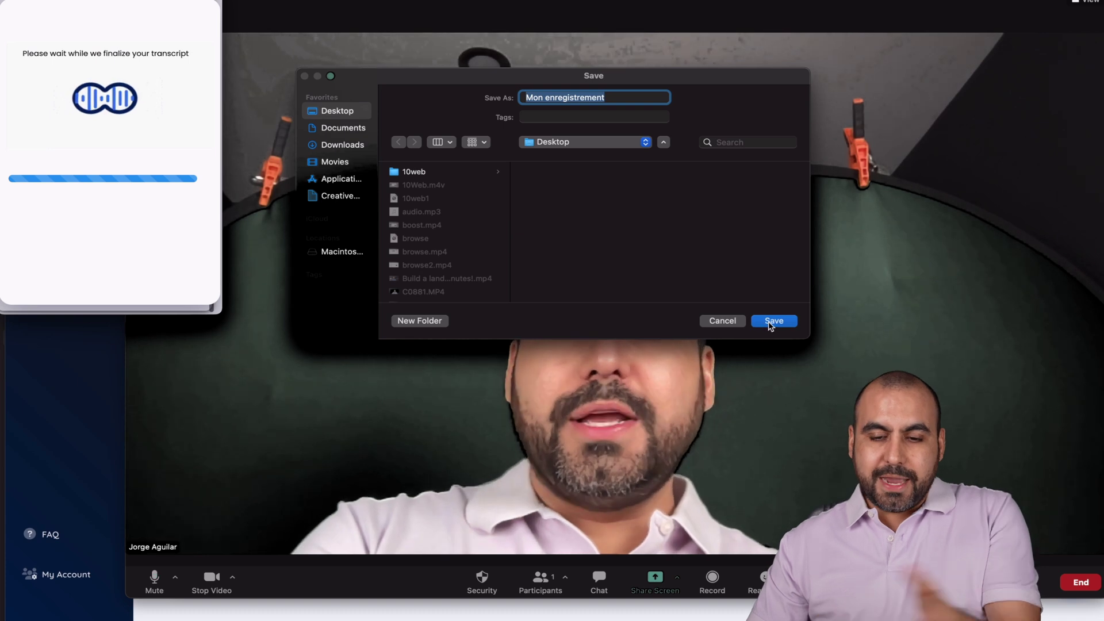
left_click(736, 320)
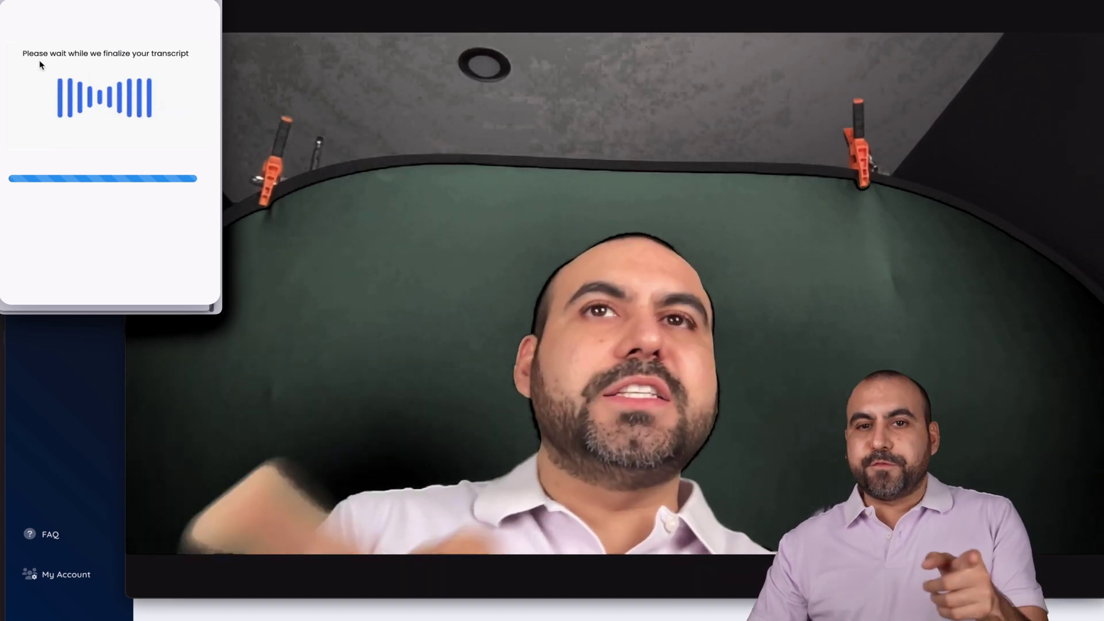
left_click(1077, 581)
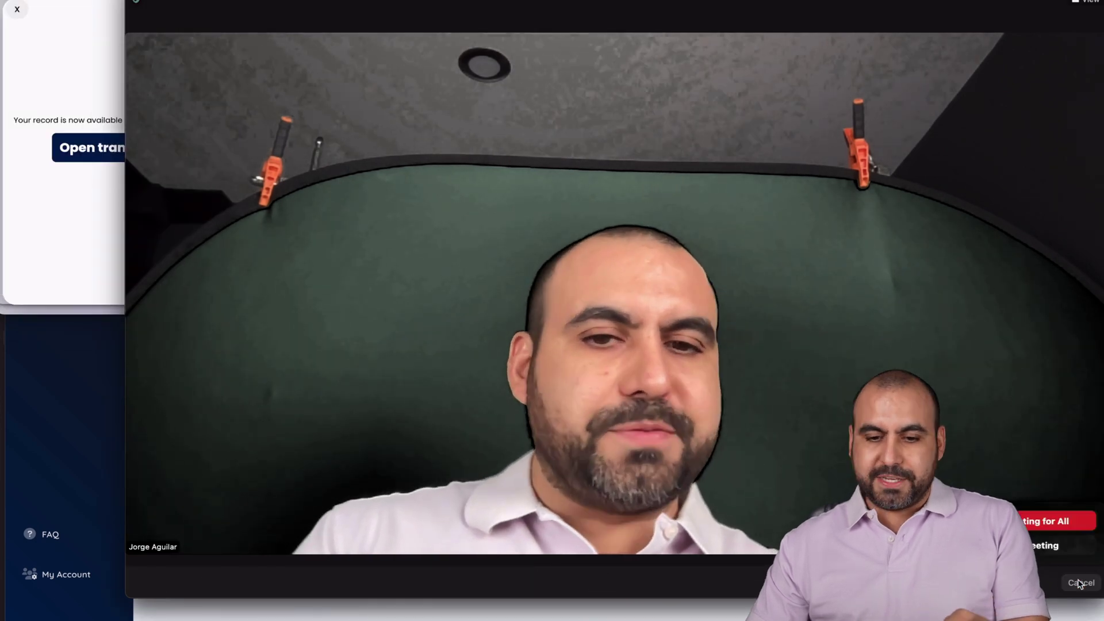
left_click(1047, 521)
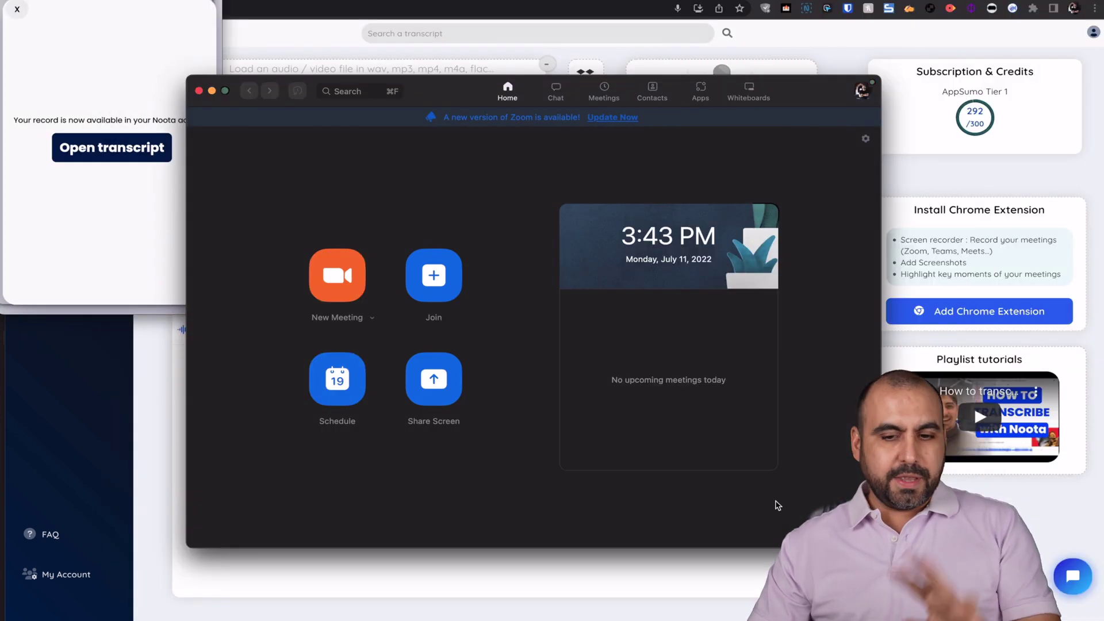
left_click(728, 573)
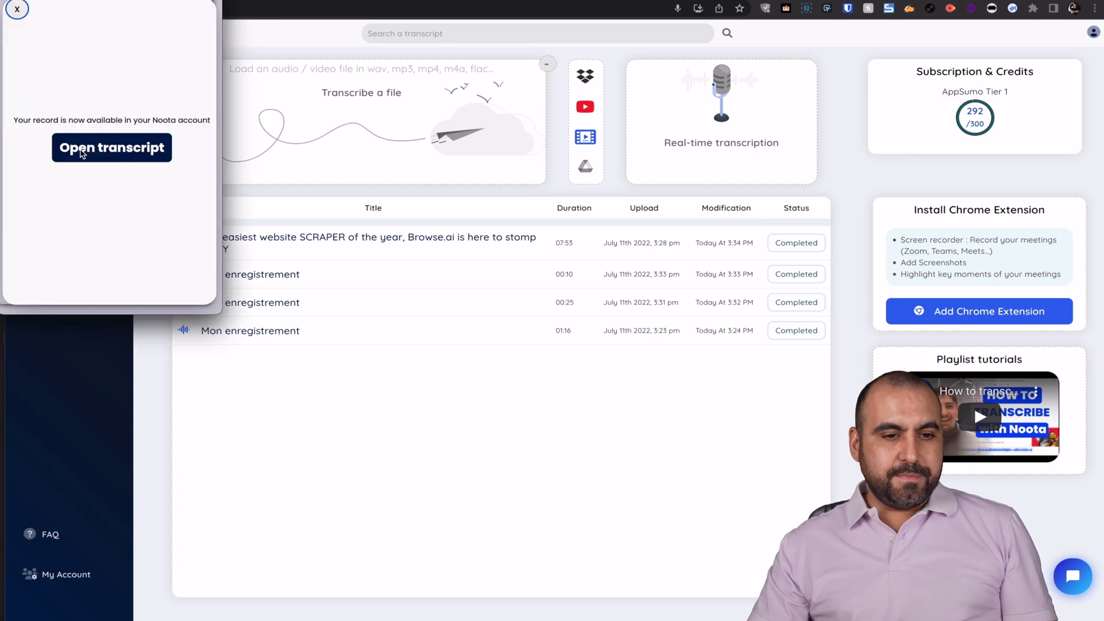
left_click(112, 149)
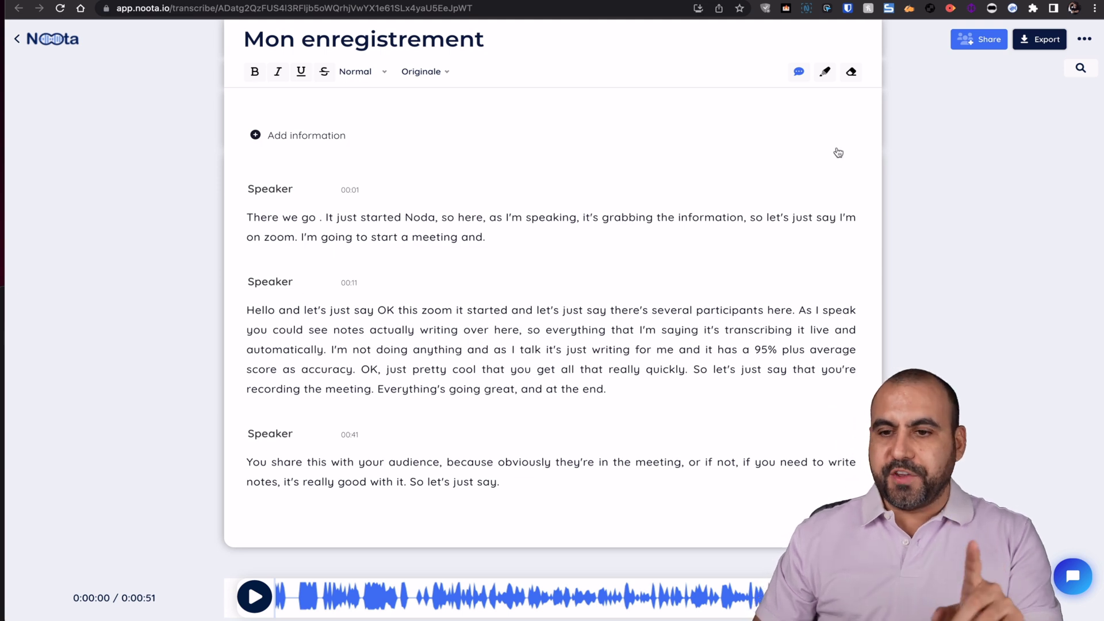
Step: Enable public access on 'Mon enregistrement' and try loading the link in a private window
left_click(984, 42)
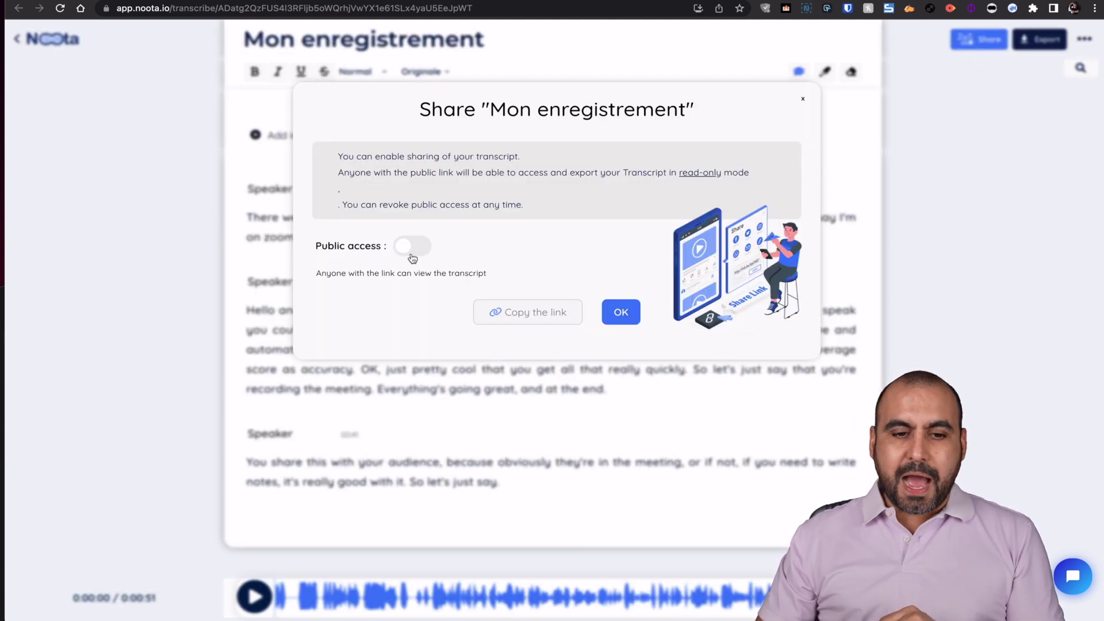
key("Escape")
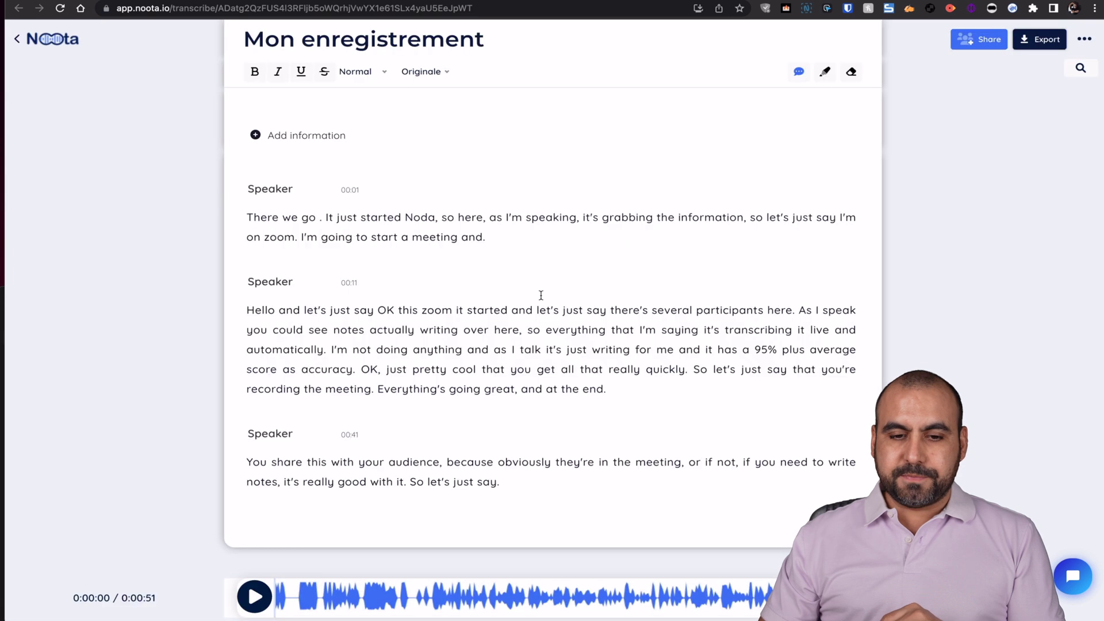
left_click(959, 42)
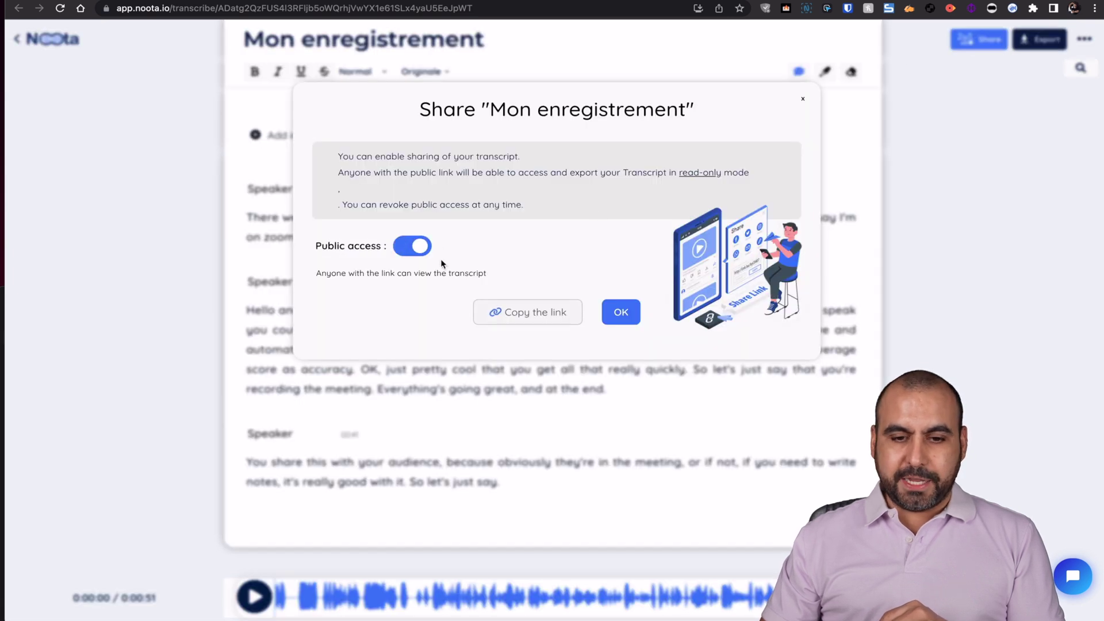
left_click(621, 313)
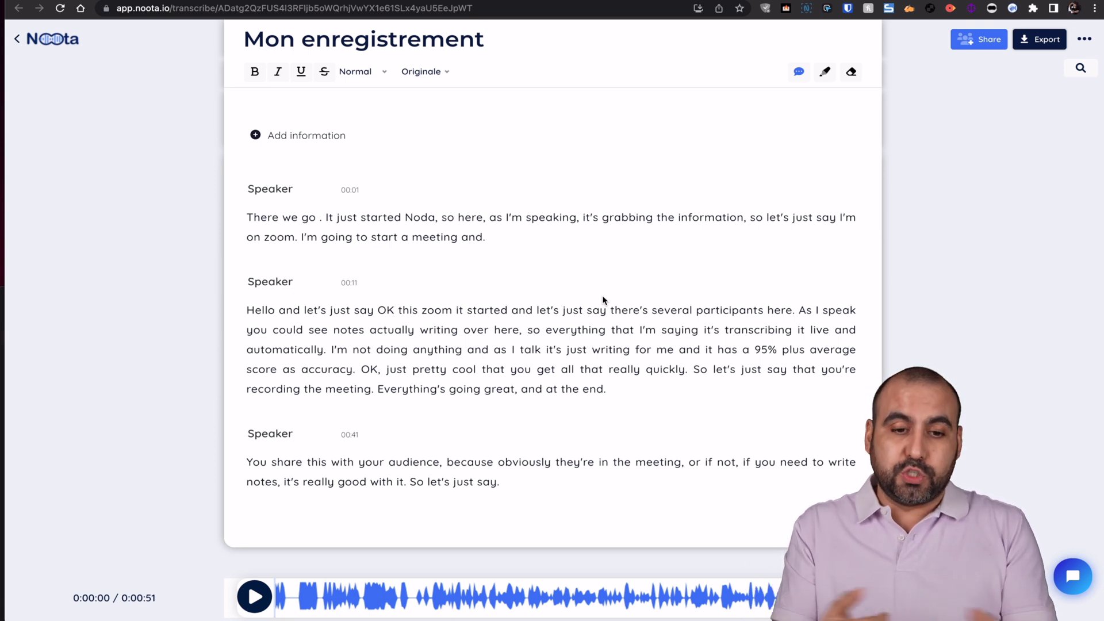
key("ctrl+shift+n")
type("https://youtu.be/nNrKFiaxilM")
key("Return")
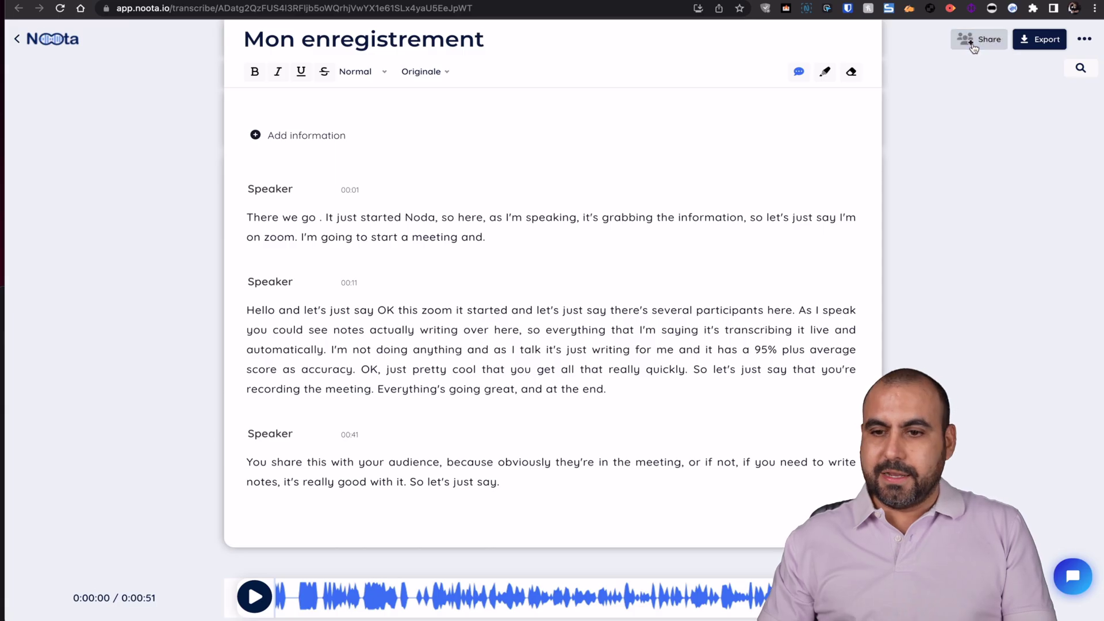
Step: Copy the public transcript link and load the shared page in a new incognito window
left_click(972, 39)
left_click(534, 318)
left_click(728, 431)
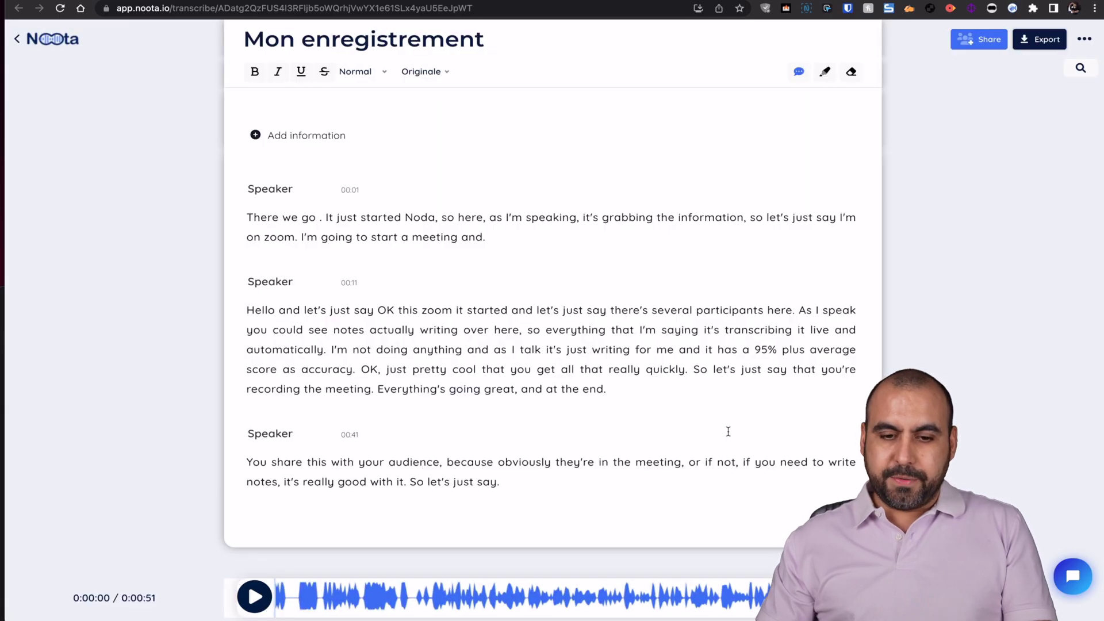
key("ctrl+shift+n")
key("ctrl+v")
key("Return")
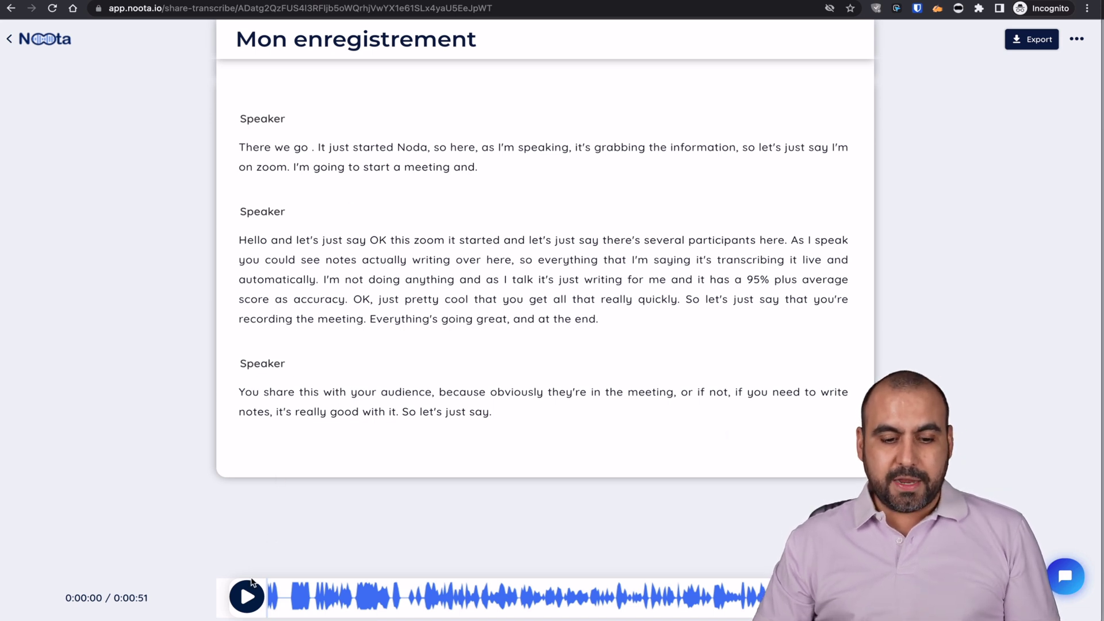
Step: Play the shared recording, jump playback to chosen words like 'I'm' and 'that', then pause
left_click(248, 596)
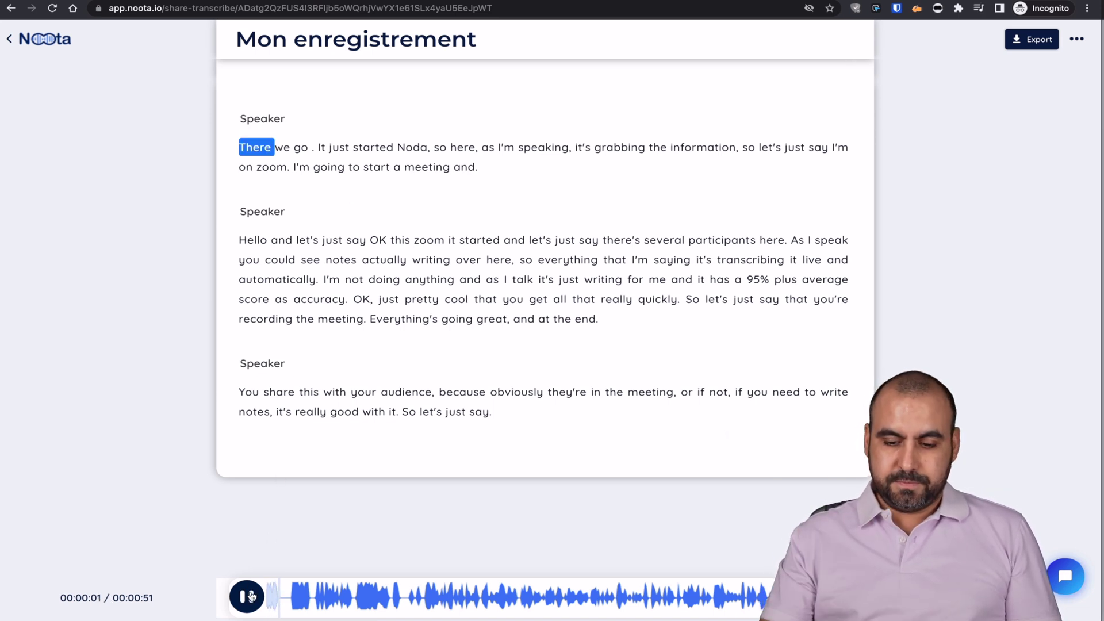
key("XF86AudioRaiseVolume")
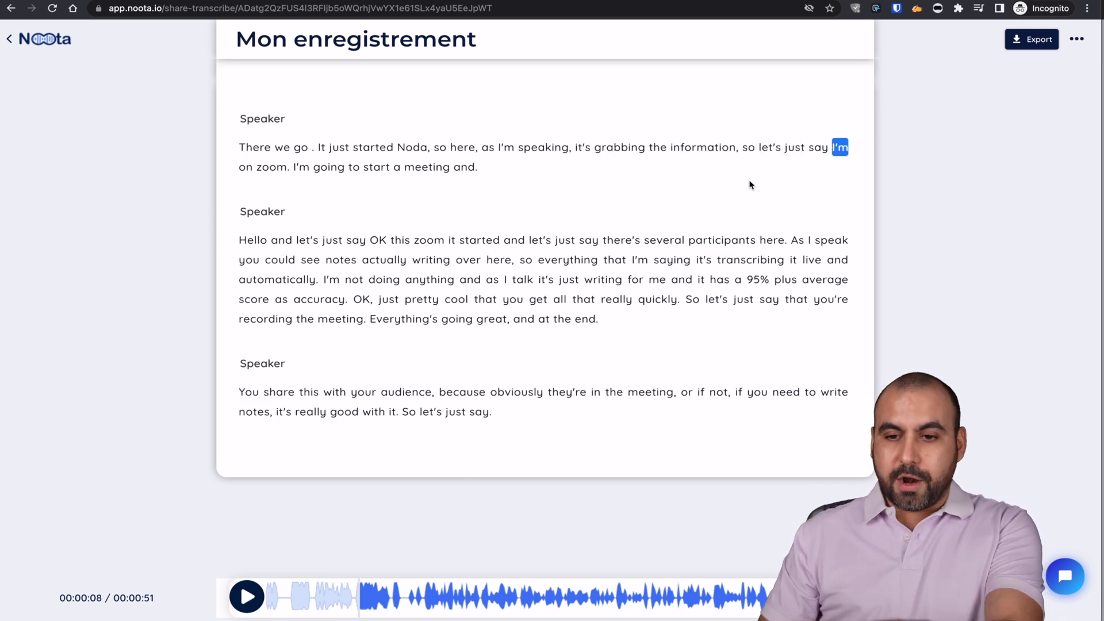
left_click(303, 167)
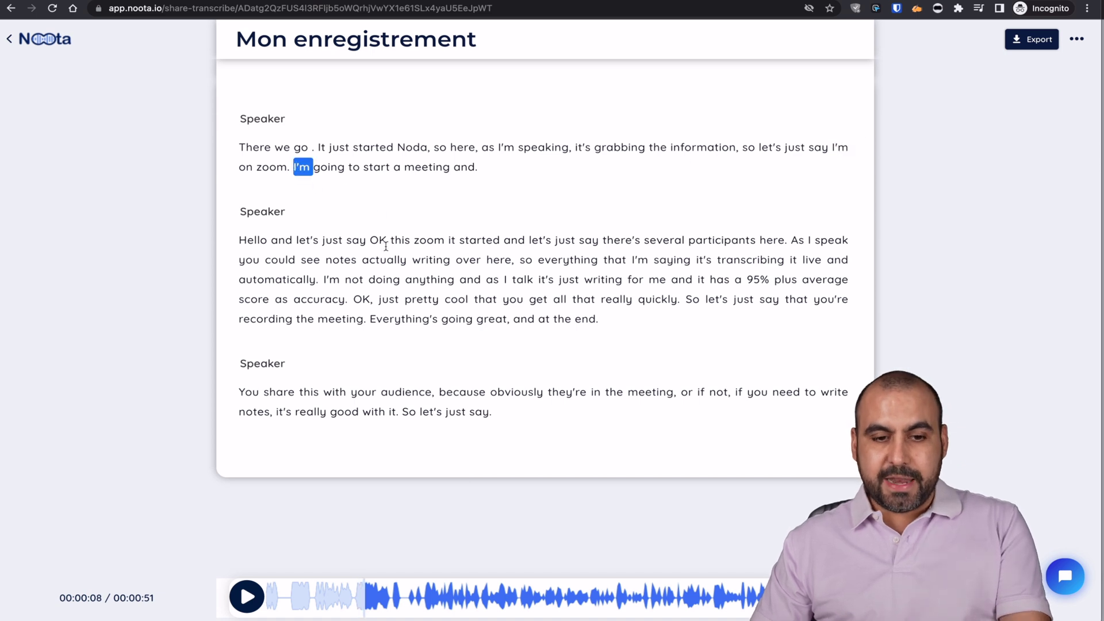
left_click(502, 296)
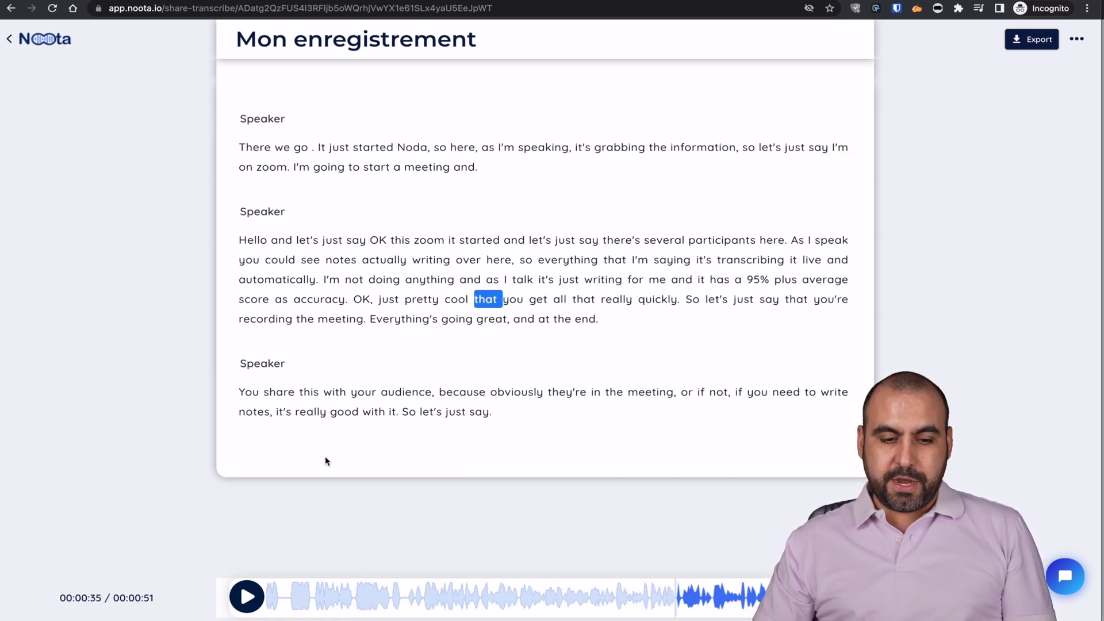
left_click(256, 602)
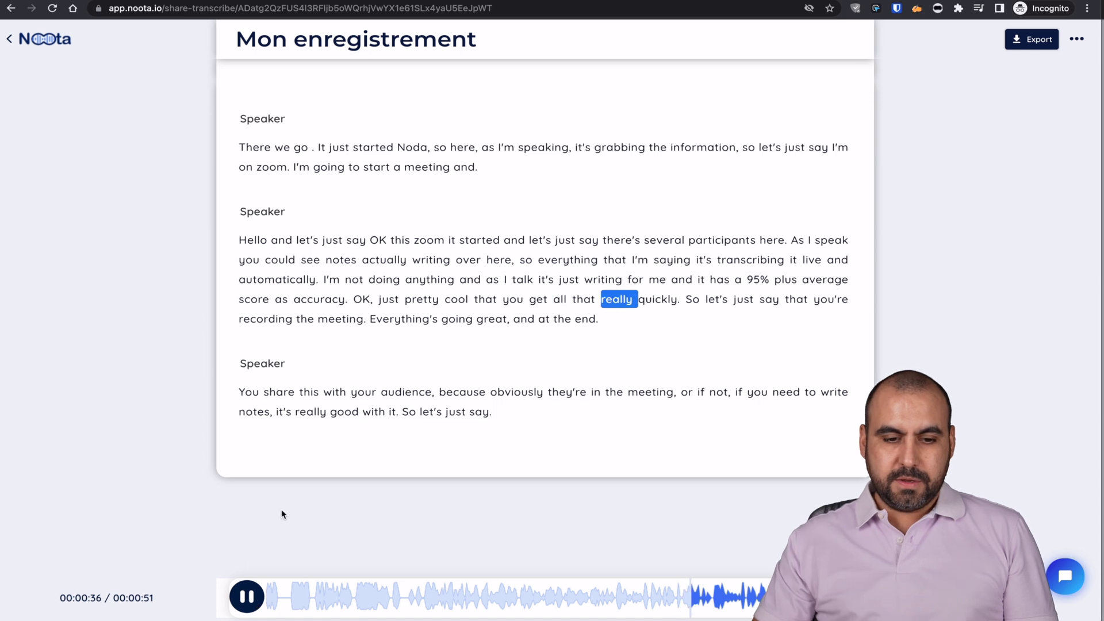
left_click(326, 392)
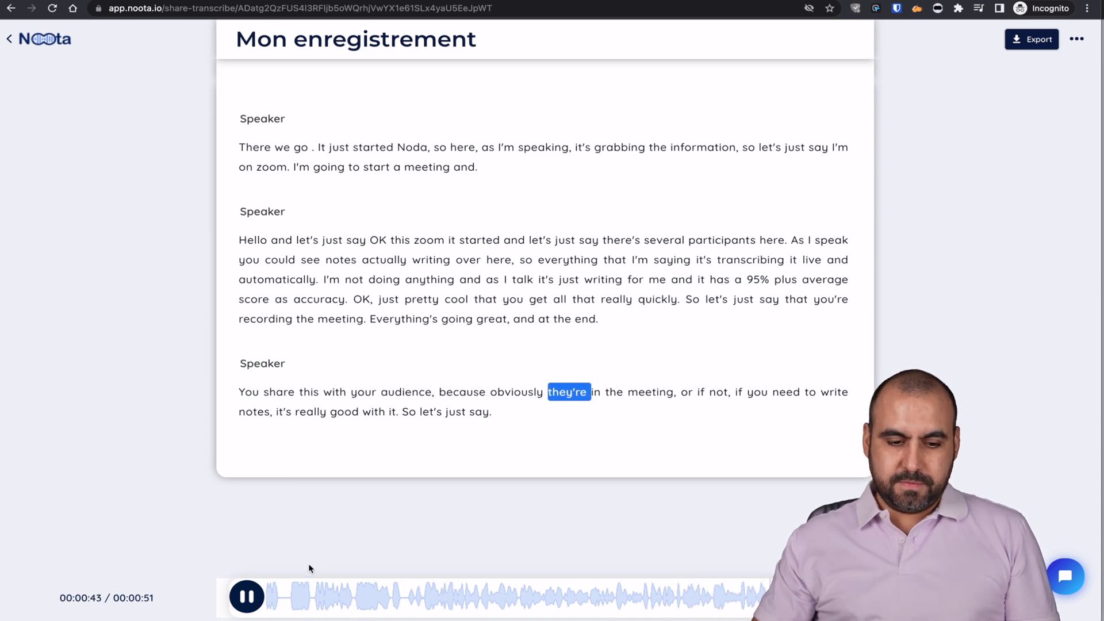
key("space")
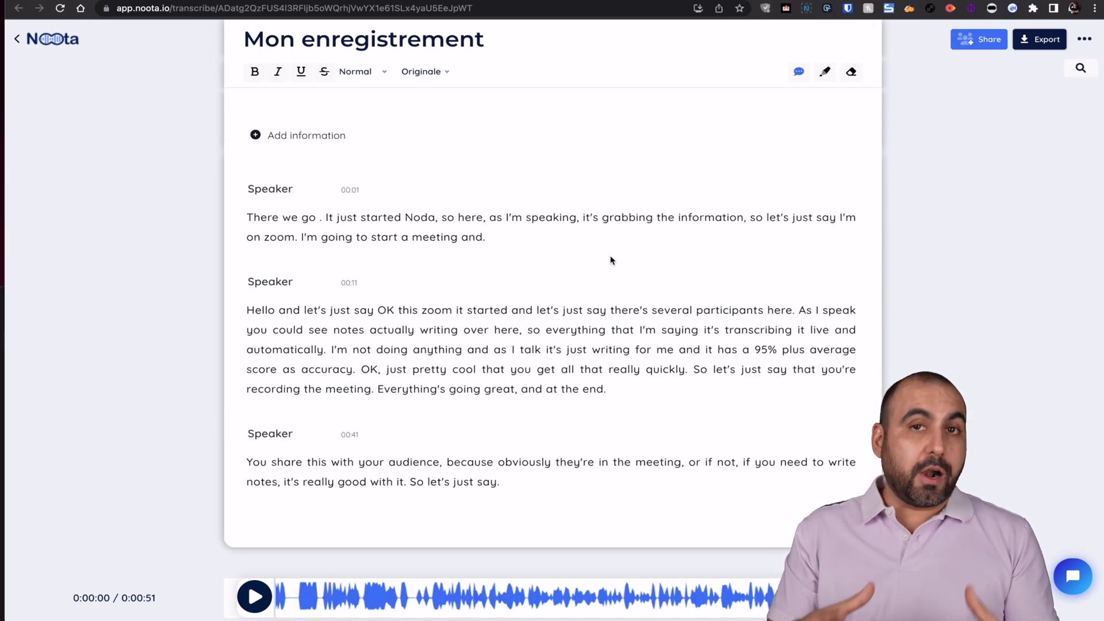
Step: Highlight the second paragraph's passage from 'anything' to 'all that' and tag it Important
left_click(824, 71)
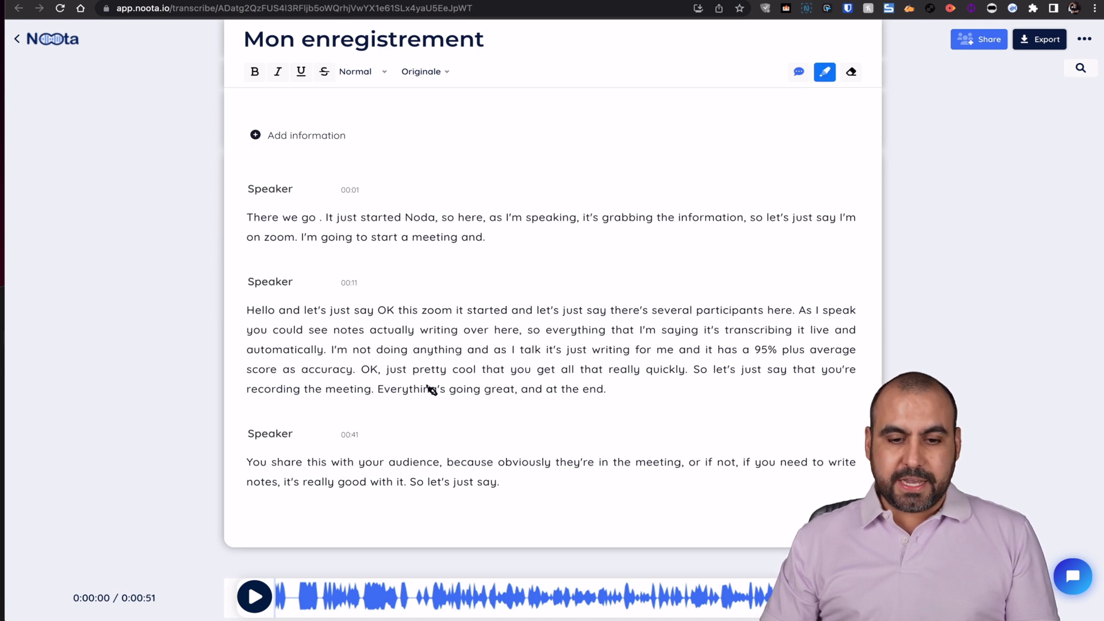
left_click_drag(413, 351, 604, 371)
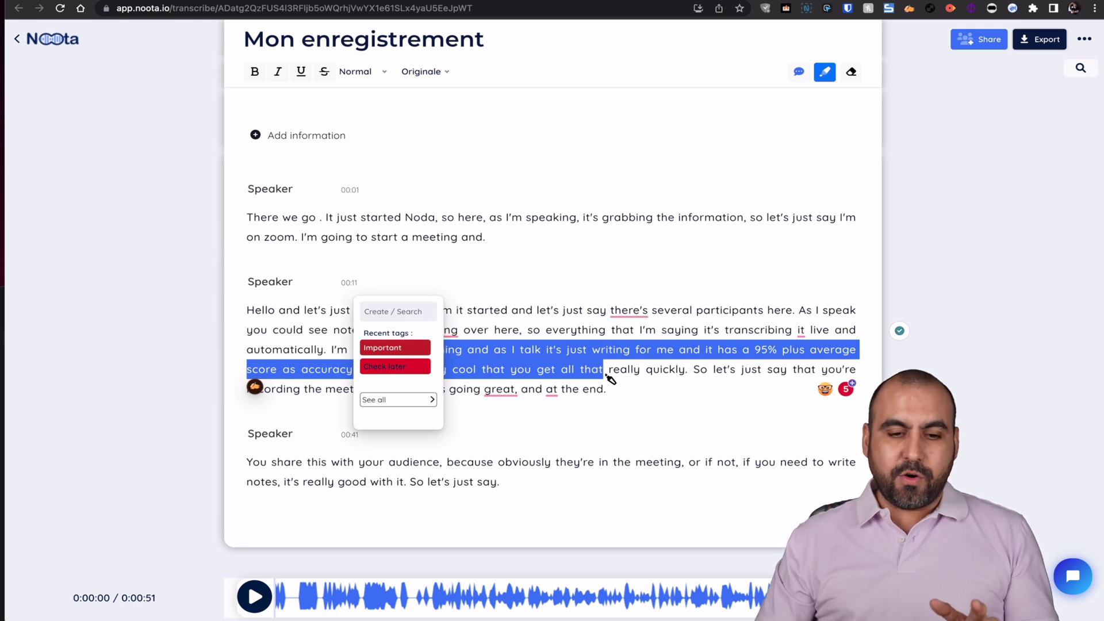
left_click(374, 348)
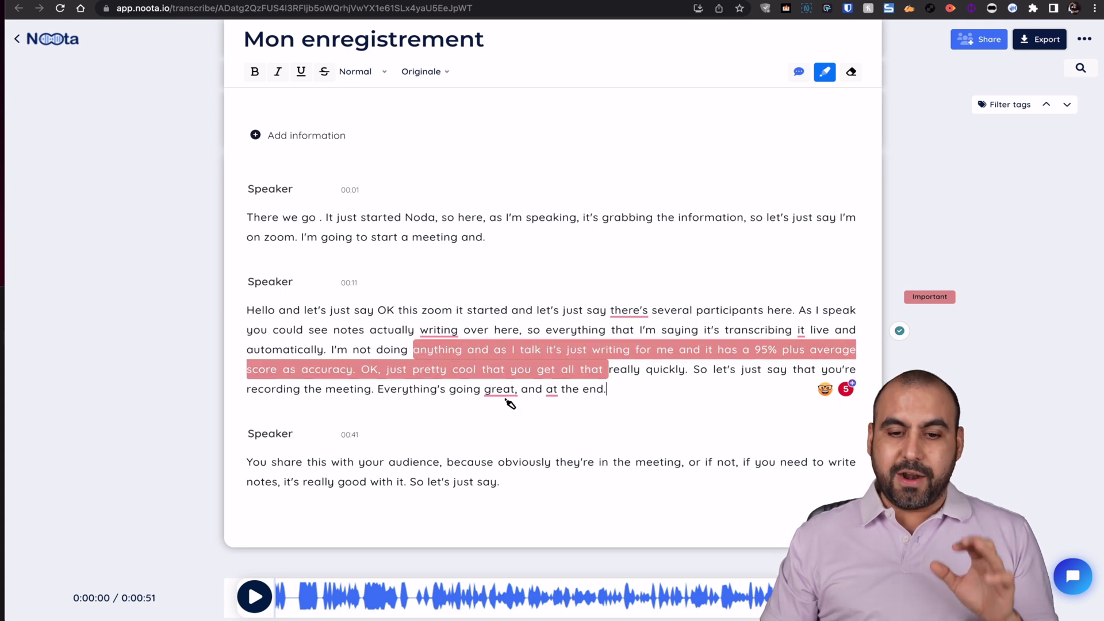
left_click(851, 71)
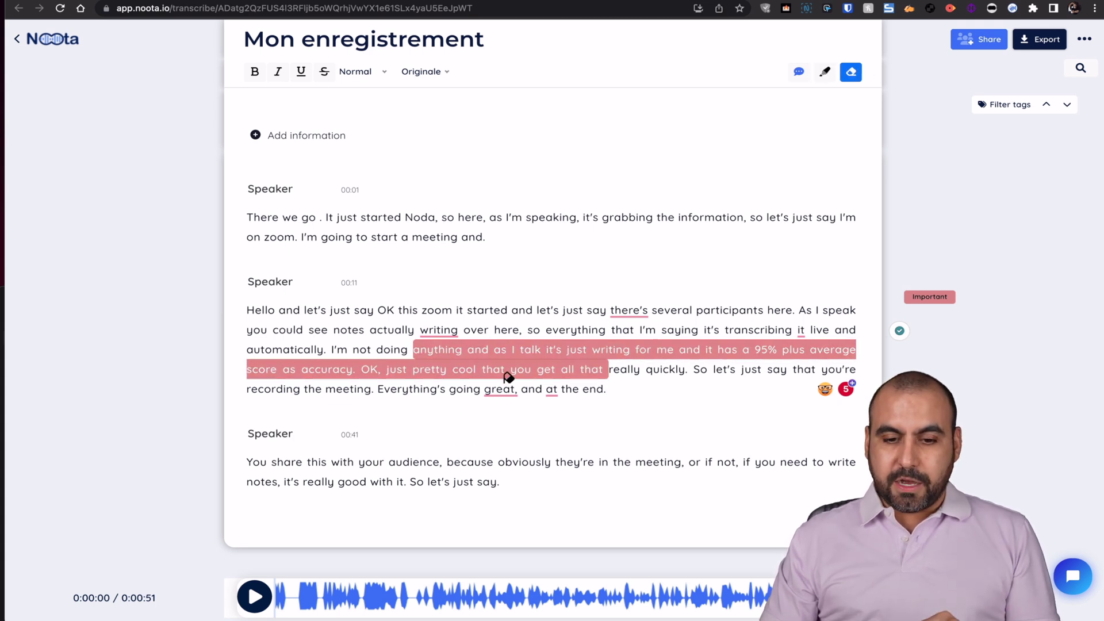
Step: Erase the highlight's tail so it ends at 'writing for', then type test characters after 'the end.'
left_click_drag(613, 369, 659, 352)
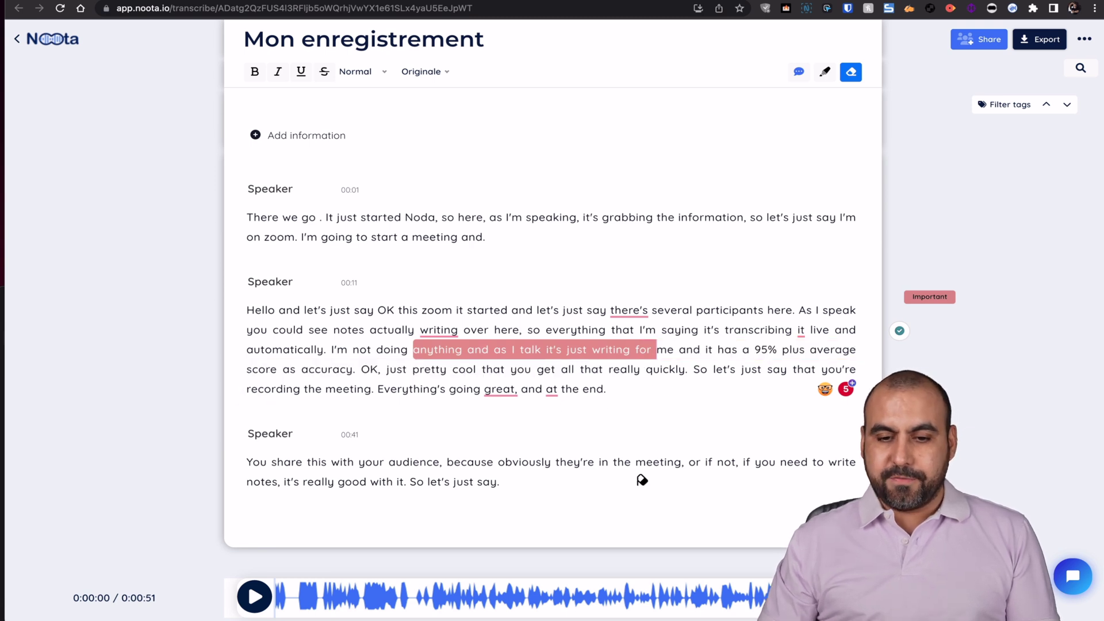
left_click(853, 72)
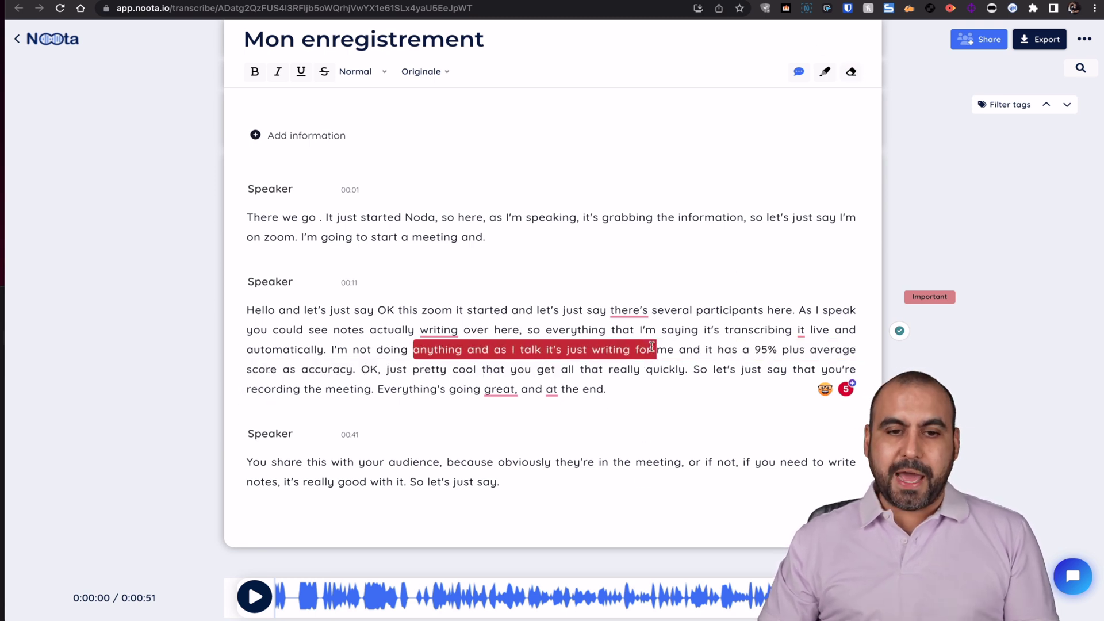
left_click(623, 384)
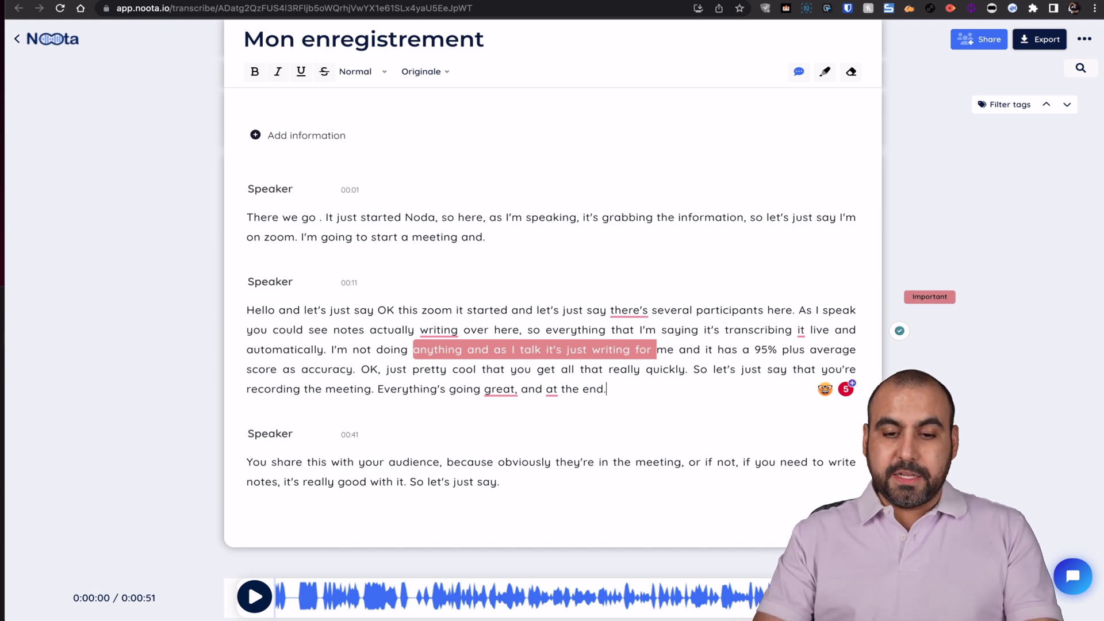
type(";sokd;lsdkd;askdl;laskd;laskds;lzk")
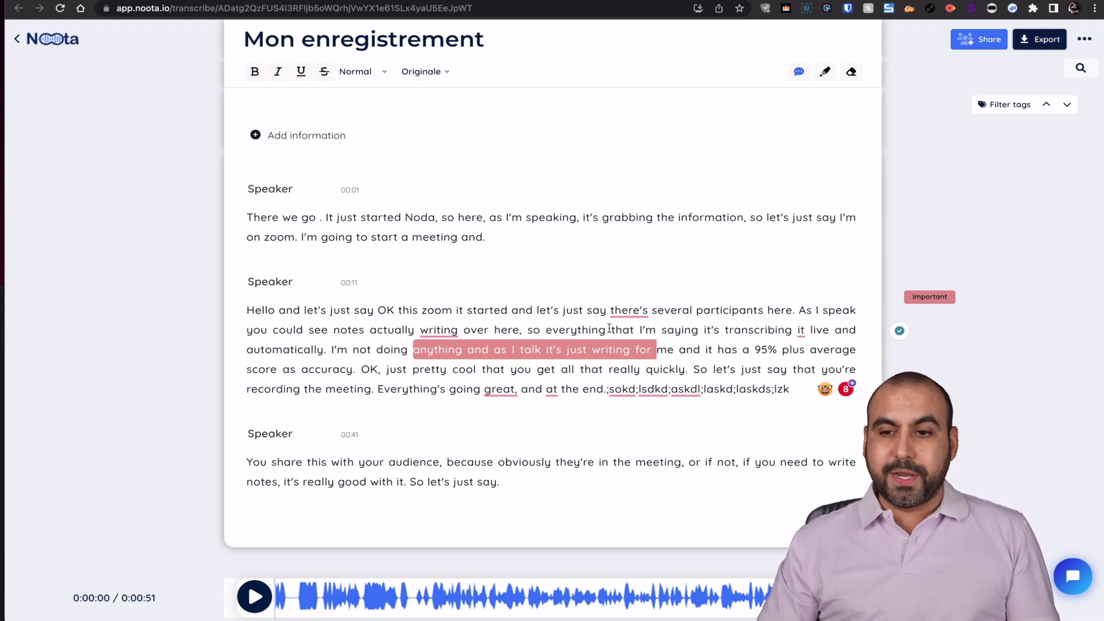
left_click(1036, 44)
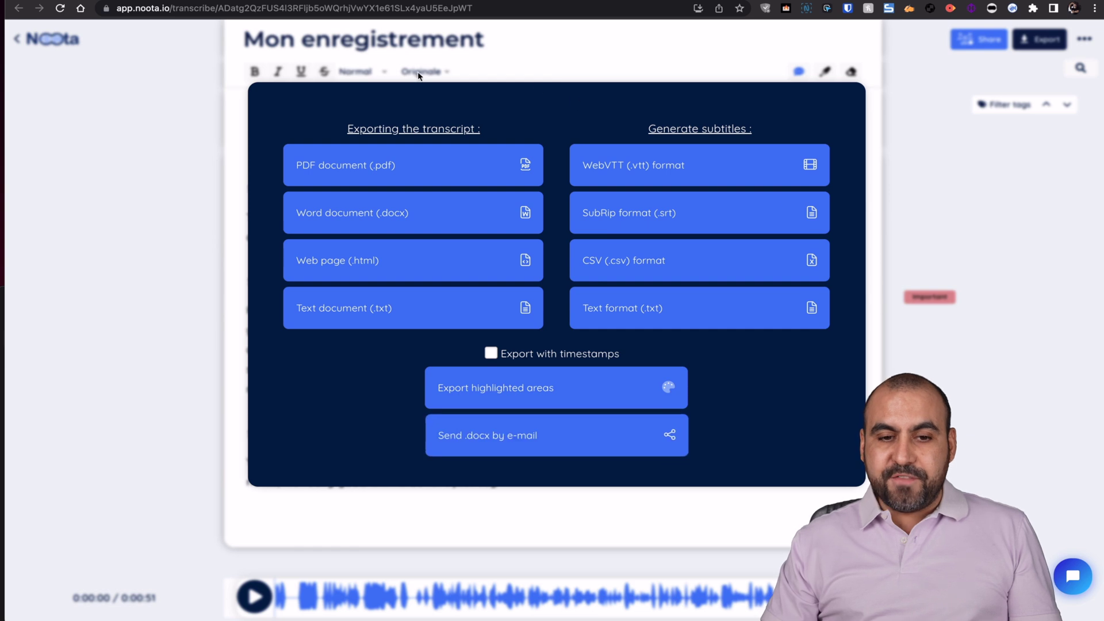
left_click(482, 54)
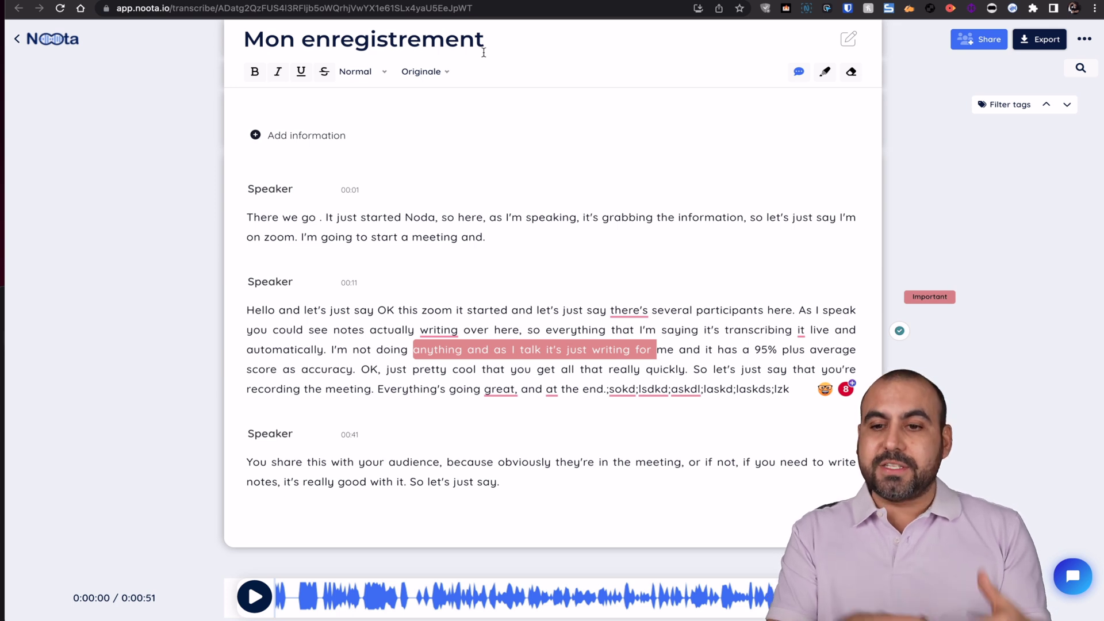
Step: Go back to the dashboard and open the Browse.ai scraper video's subtitle editor
left_click(34, 39)
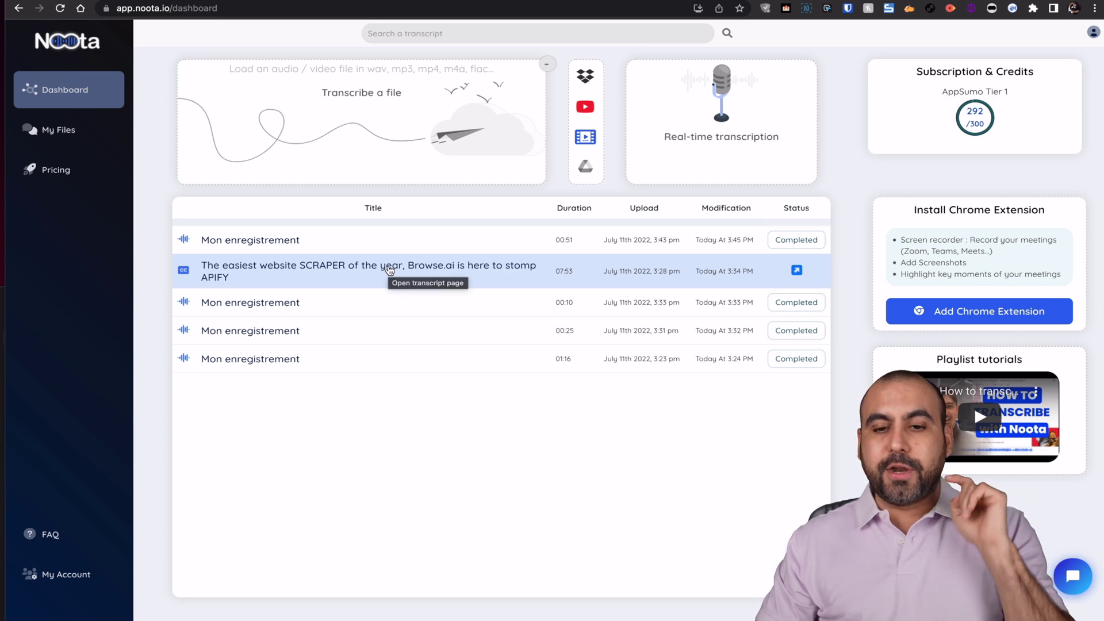
left_click(389, 270)
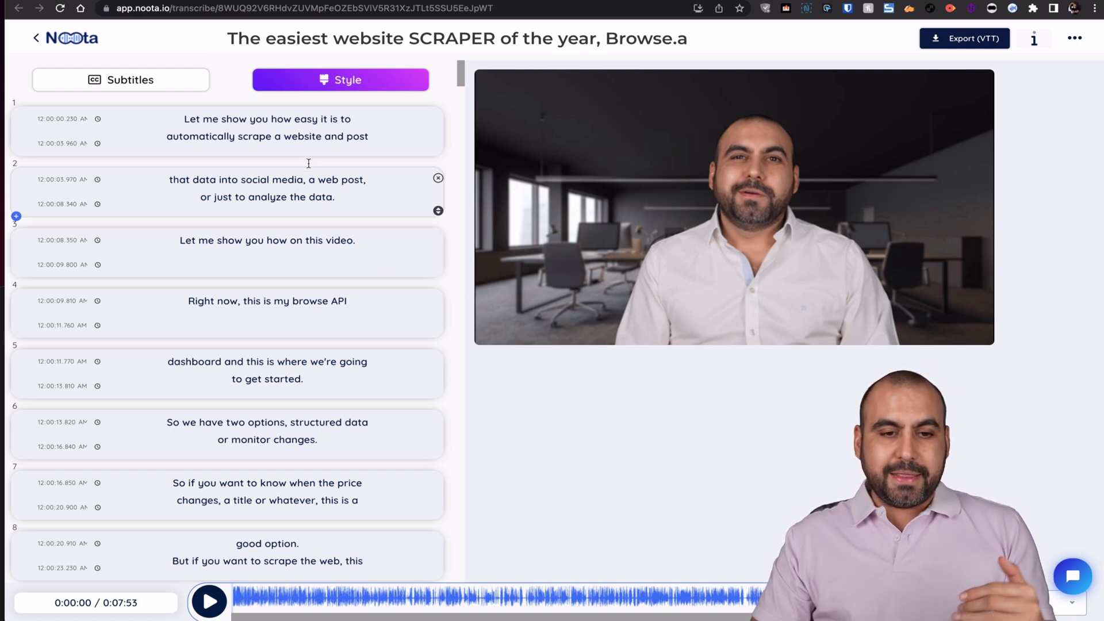
double_click(345, 239)
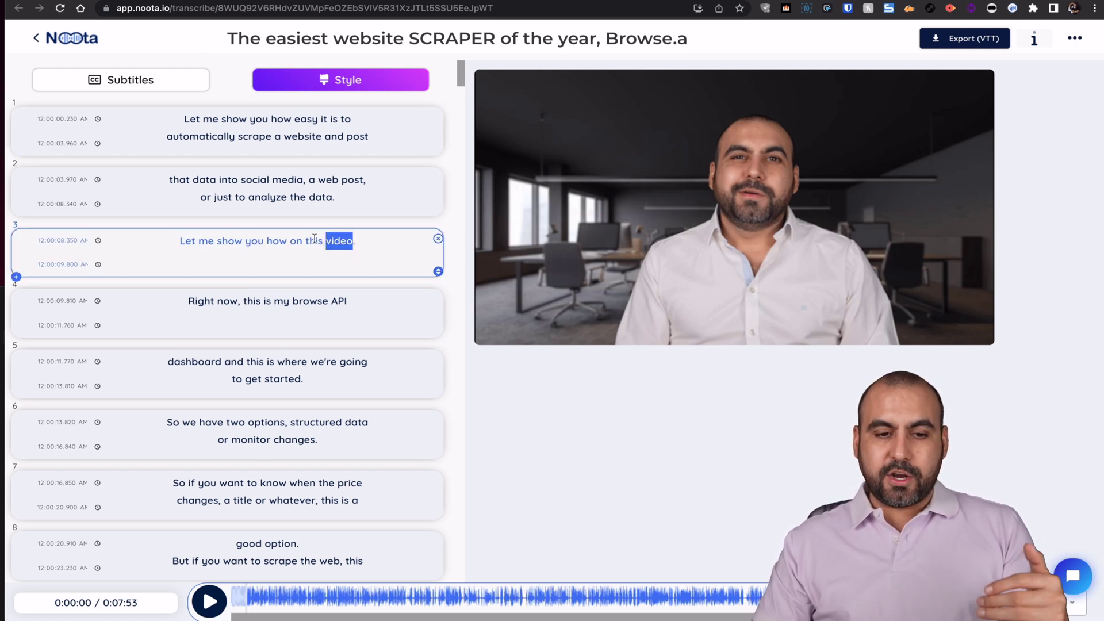
left_click(276, 301)
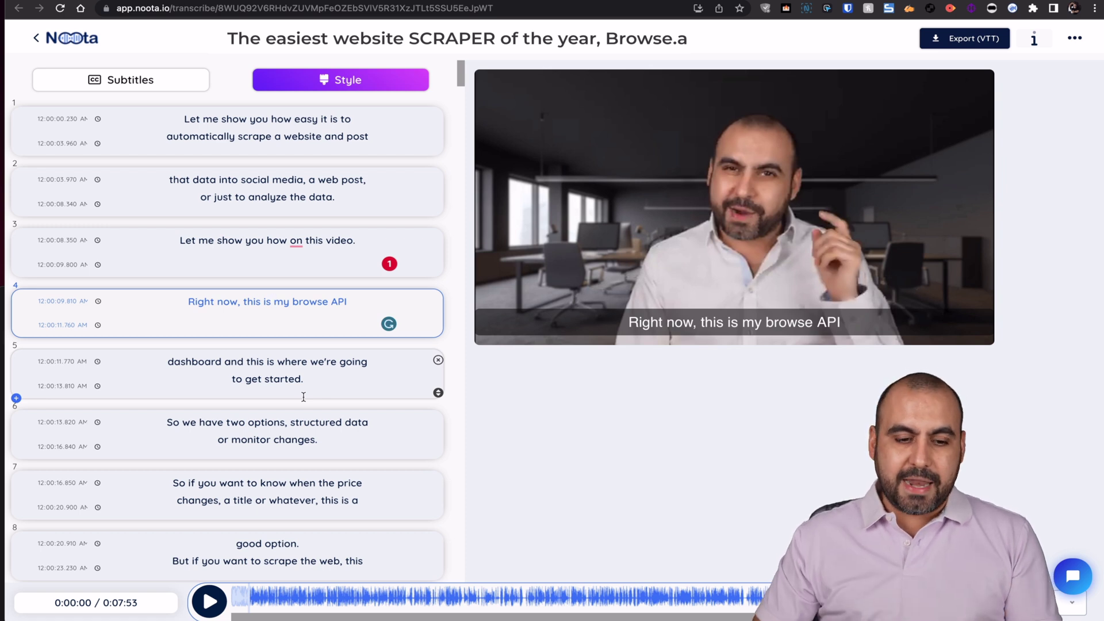
scroll(304, 397, "down", 2)
scroll(332, 421, "up", 2)
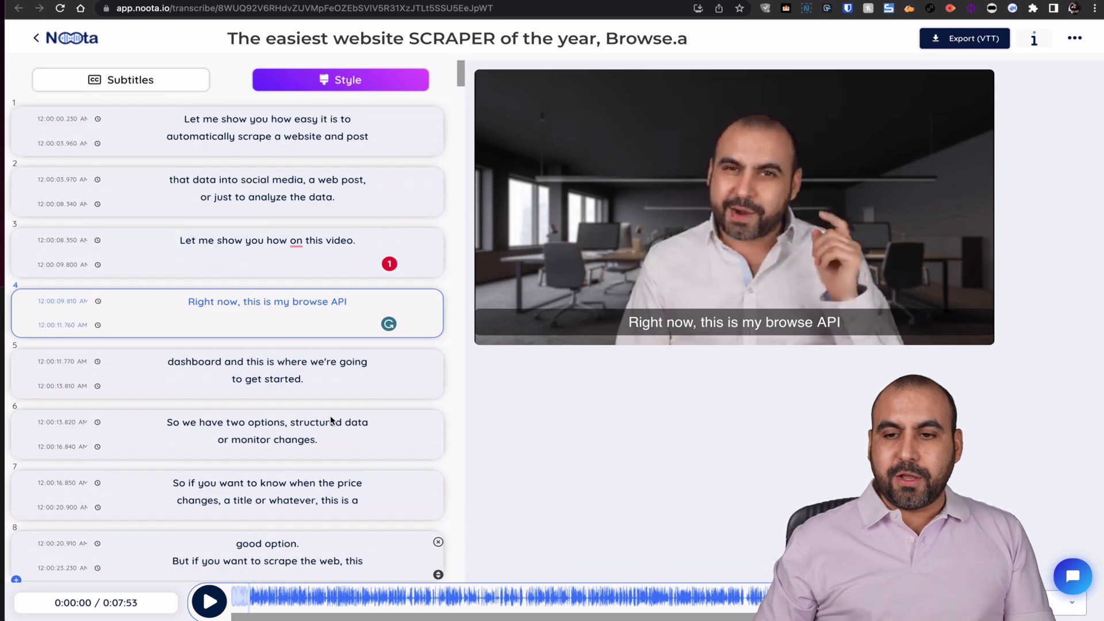
left_click(978, 38)
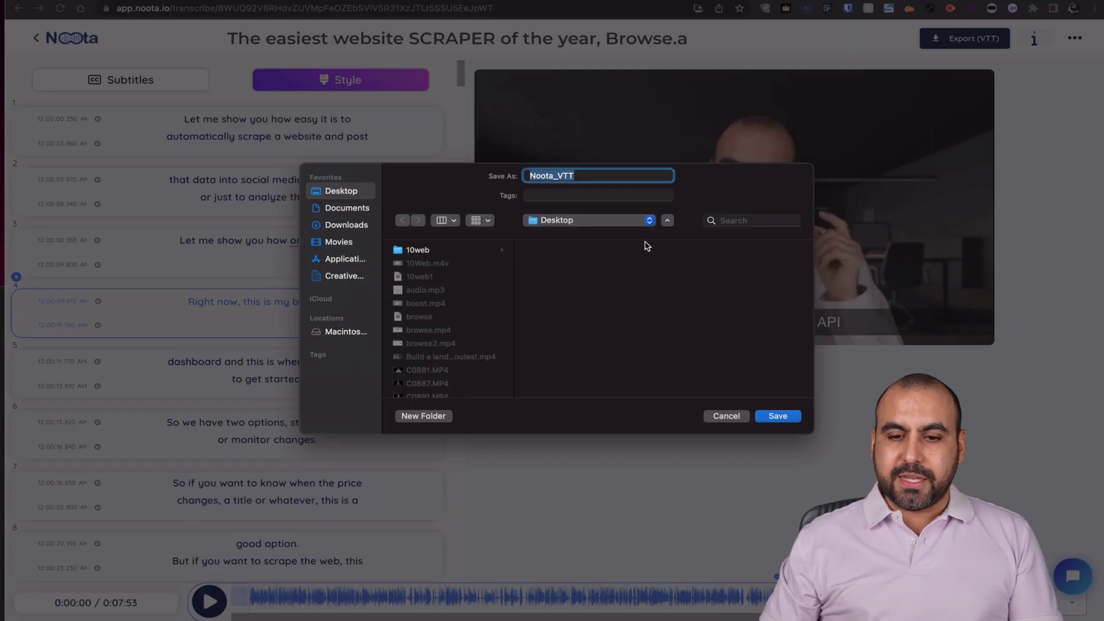
left_click(726, 416)
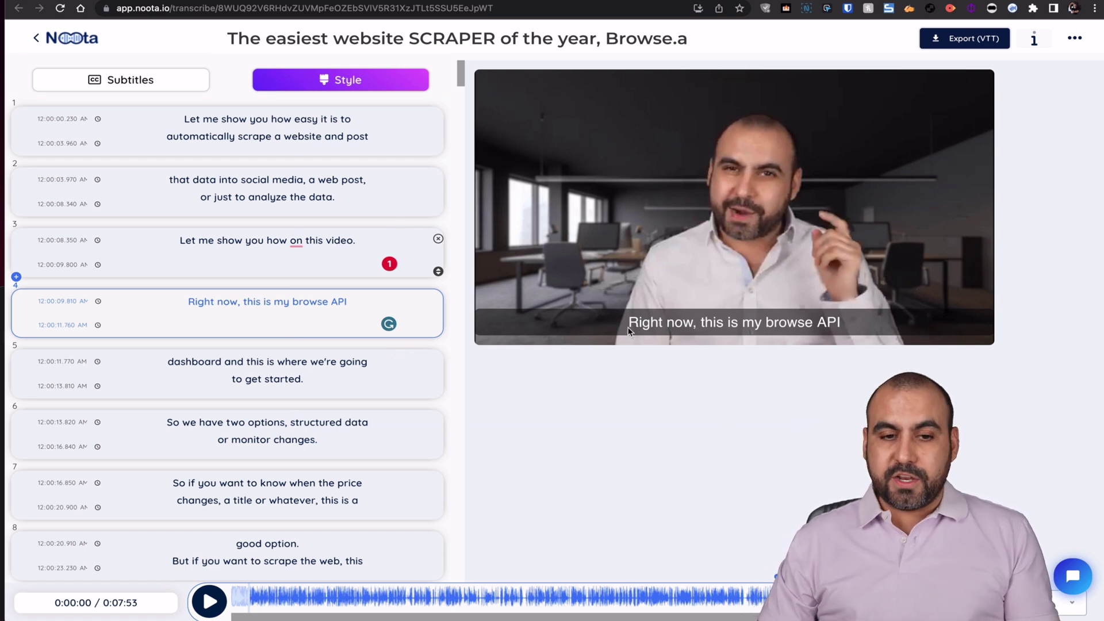
Step: Play and pause the Browse.ai video, view the Style settings, and cancel a VTT export
left_click(208, 601)
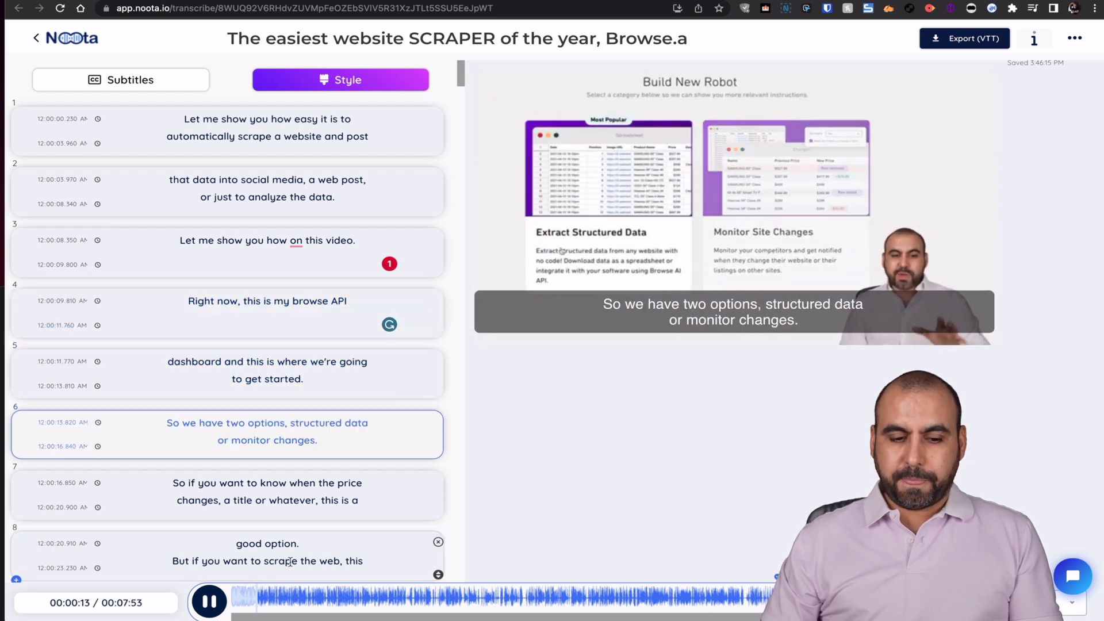
key("space")
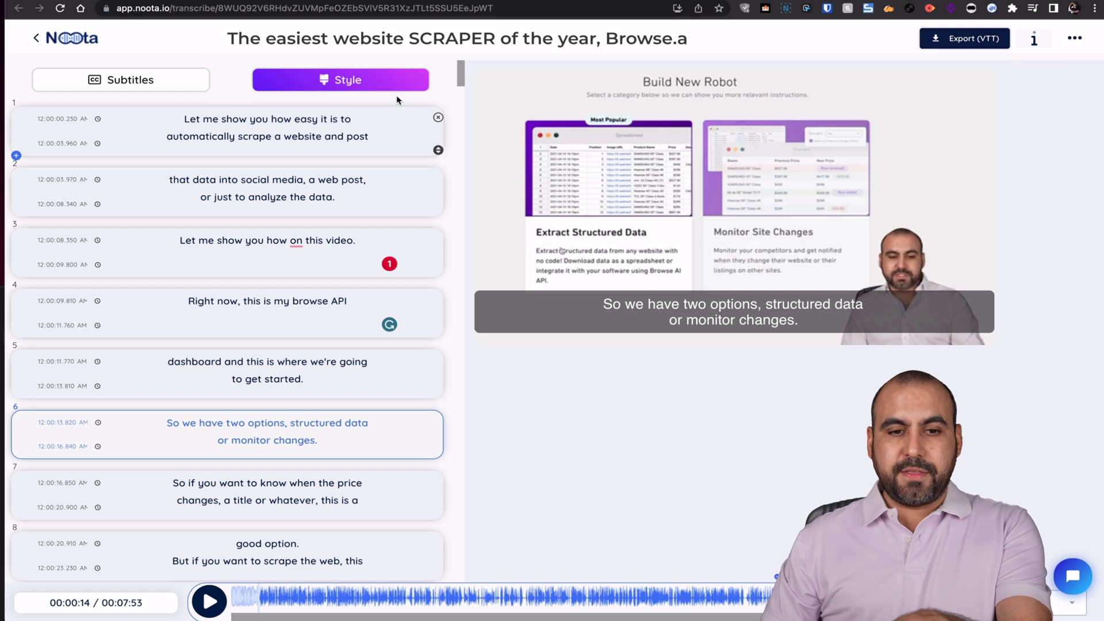
left_click(345, 79)
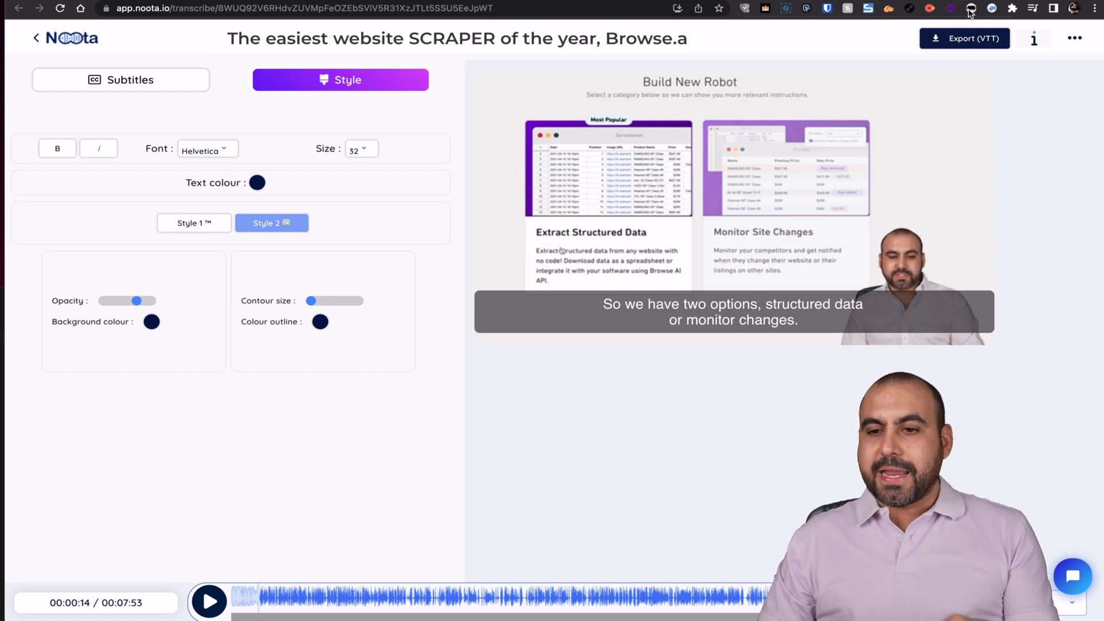
left_click(971, 40)
left_click(741, 416)
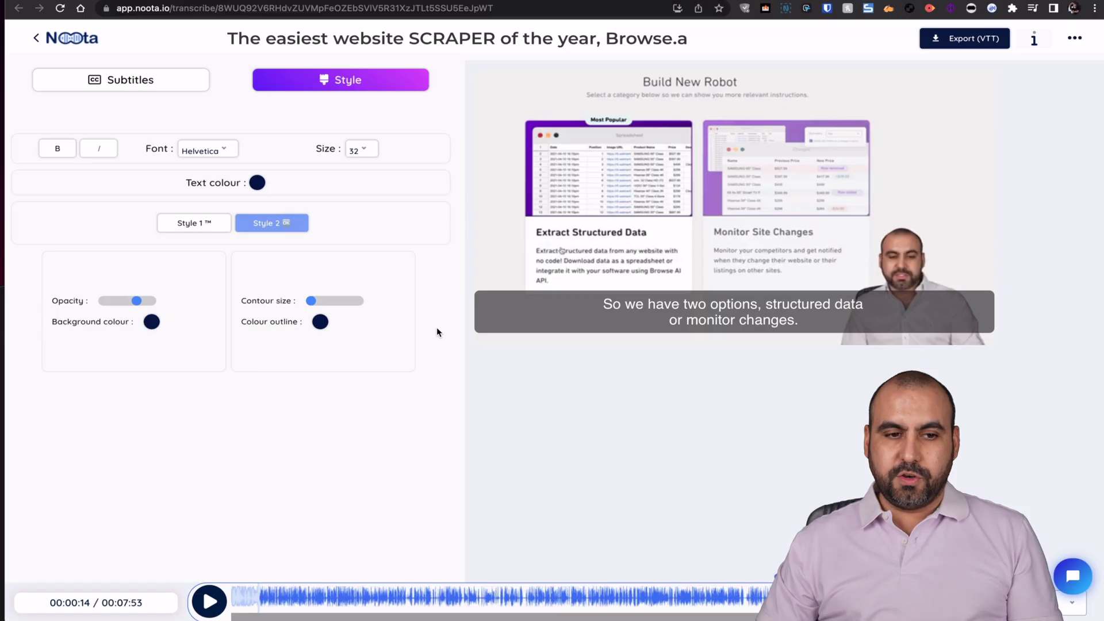
left_click(179, 83)
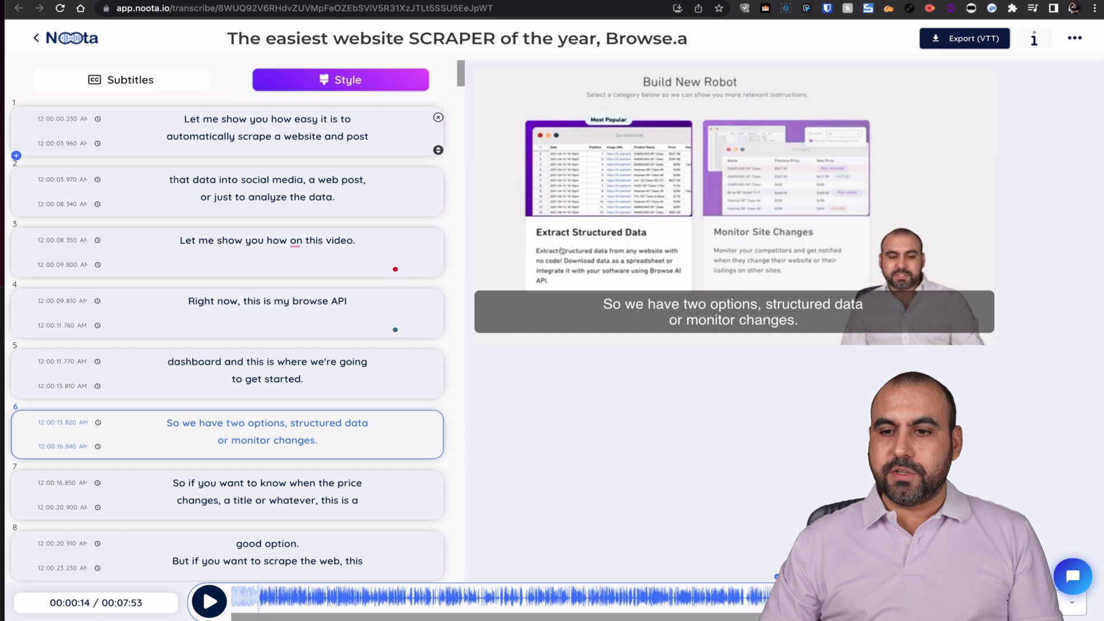
Step: Export the video via My subtitled video, confirm, and dismiss the export notice
left_click(1075, 37)
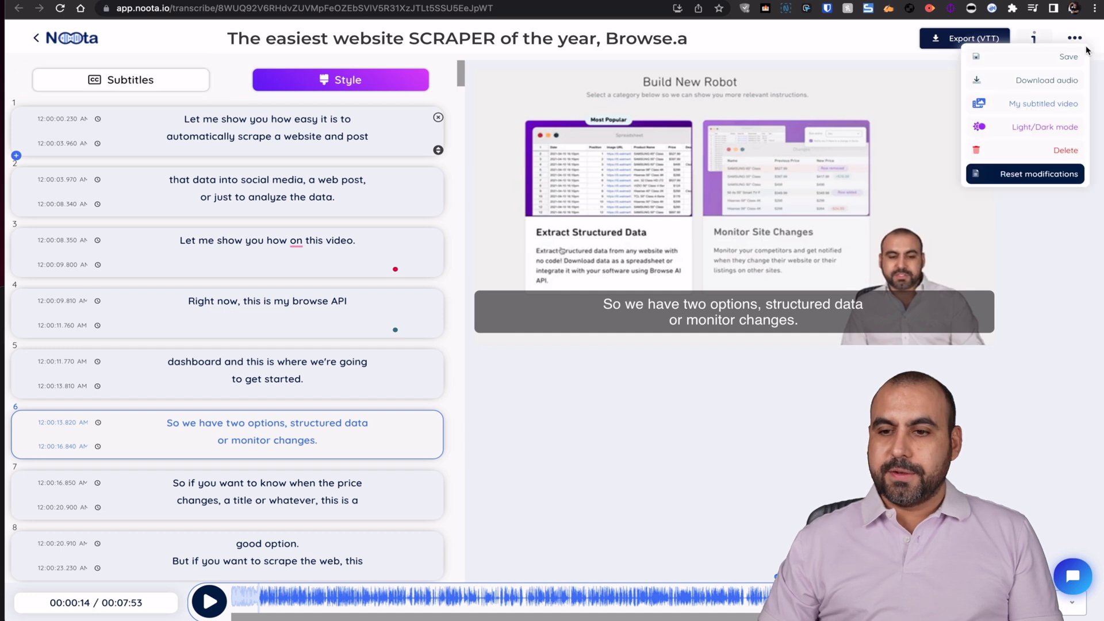
left_click(1066, 105)
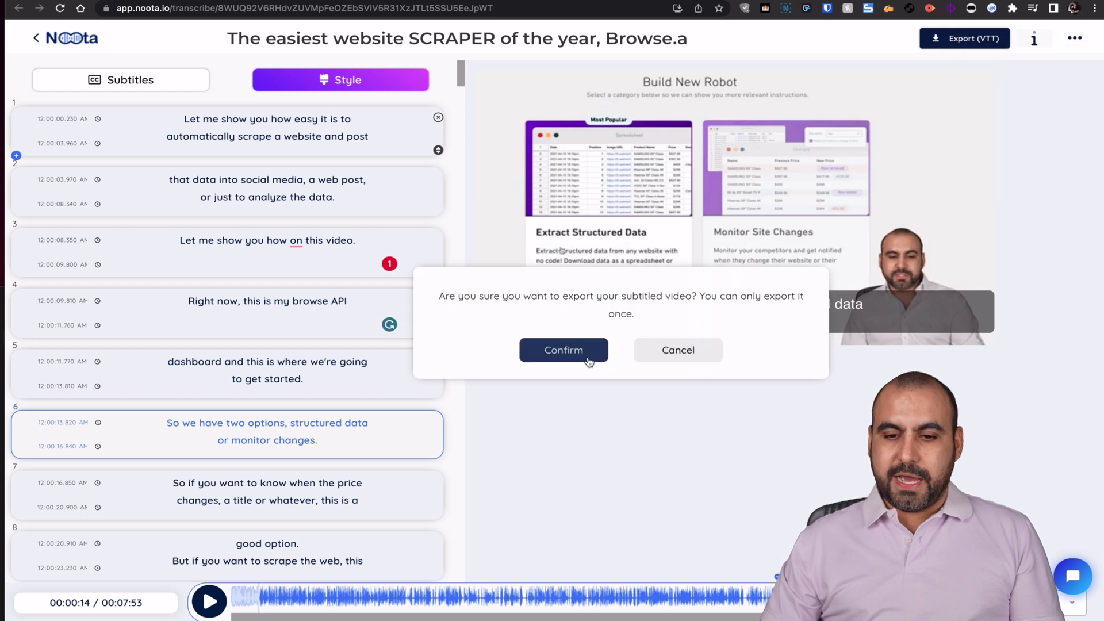
left_click(562, 350)
left_click(555, 251)
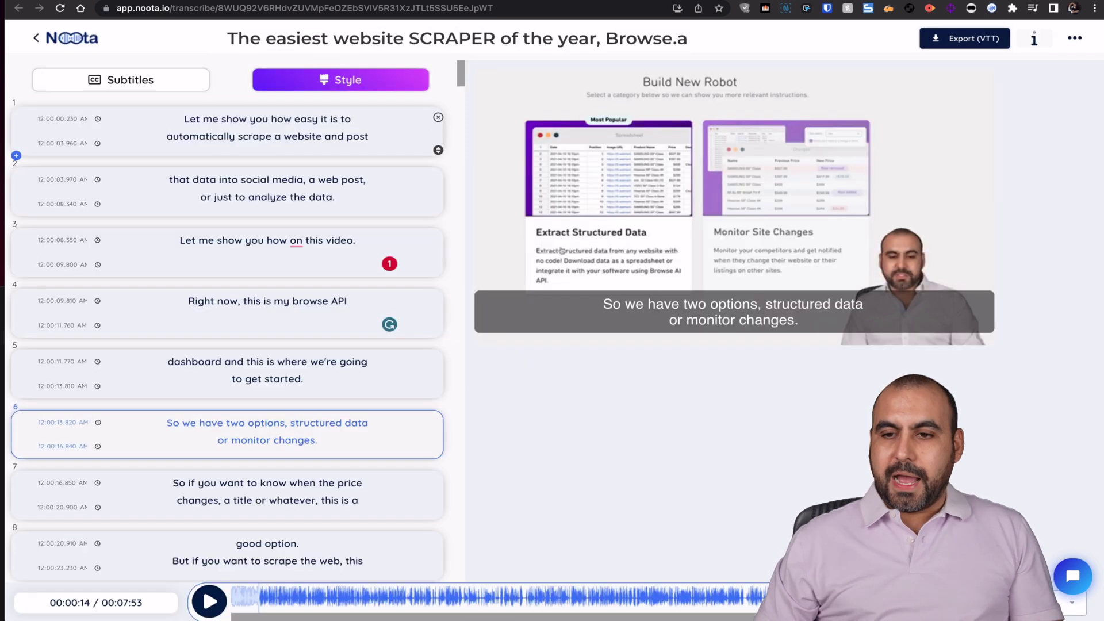
left_click(1074, 38)
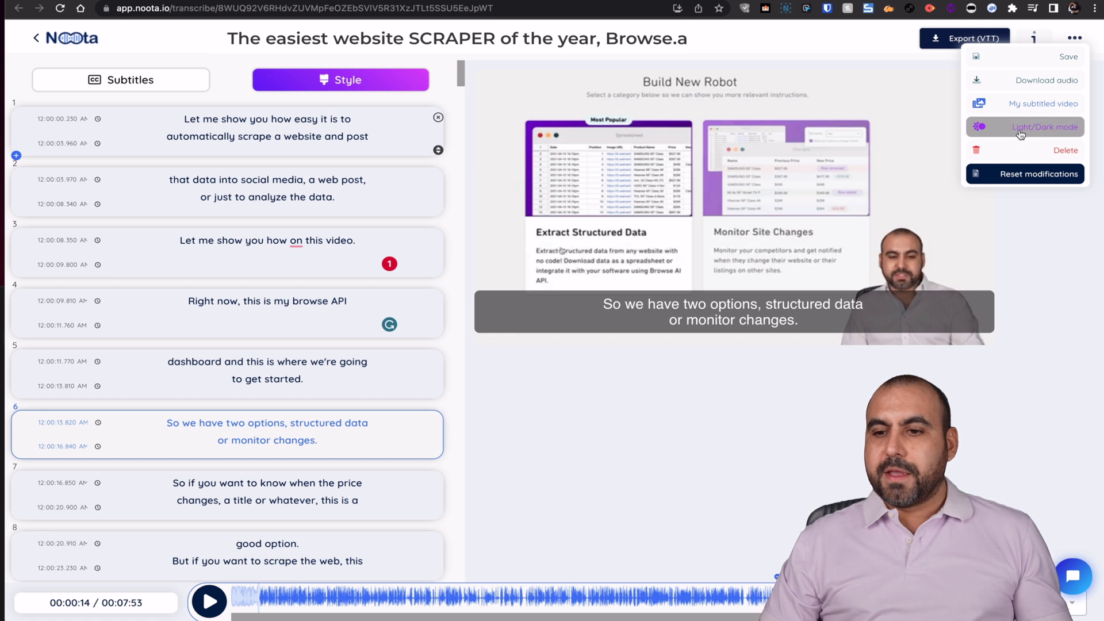